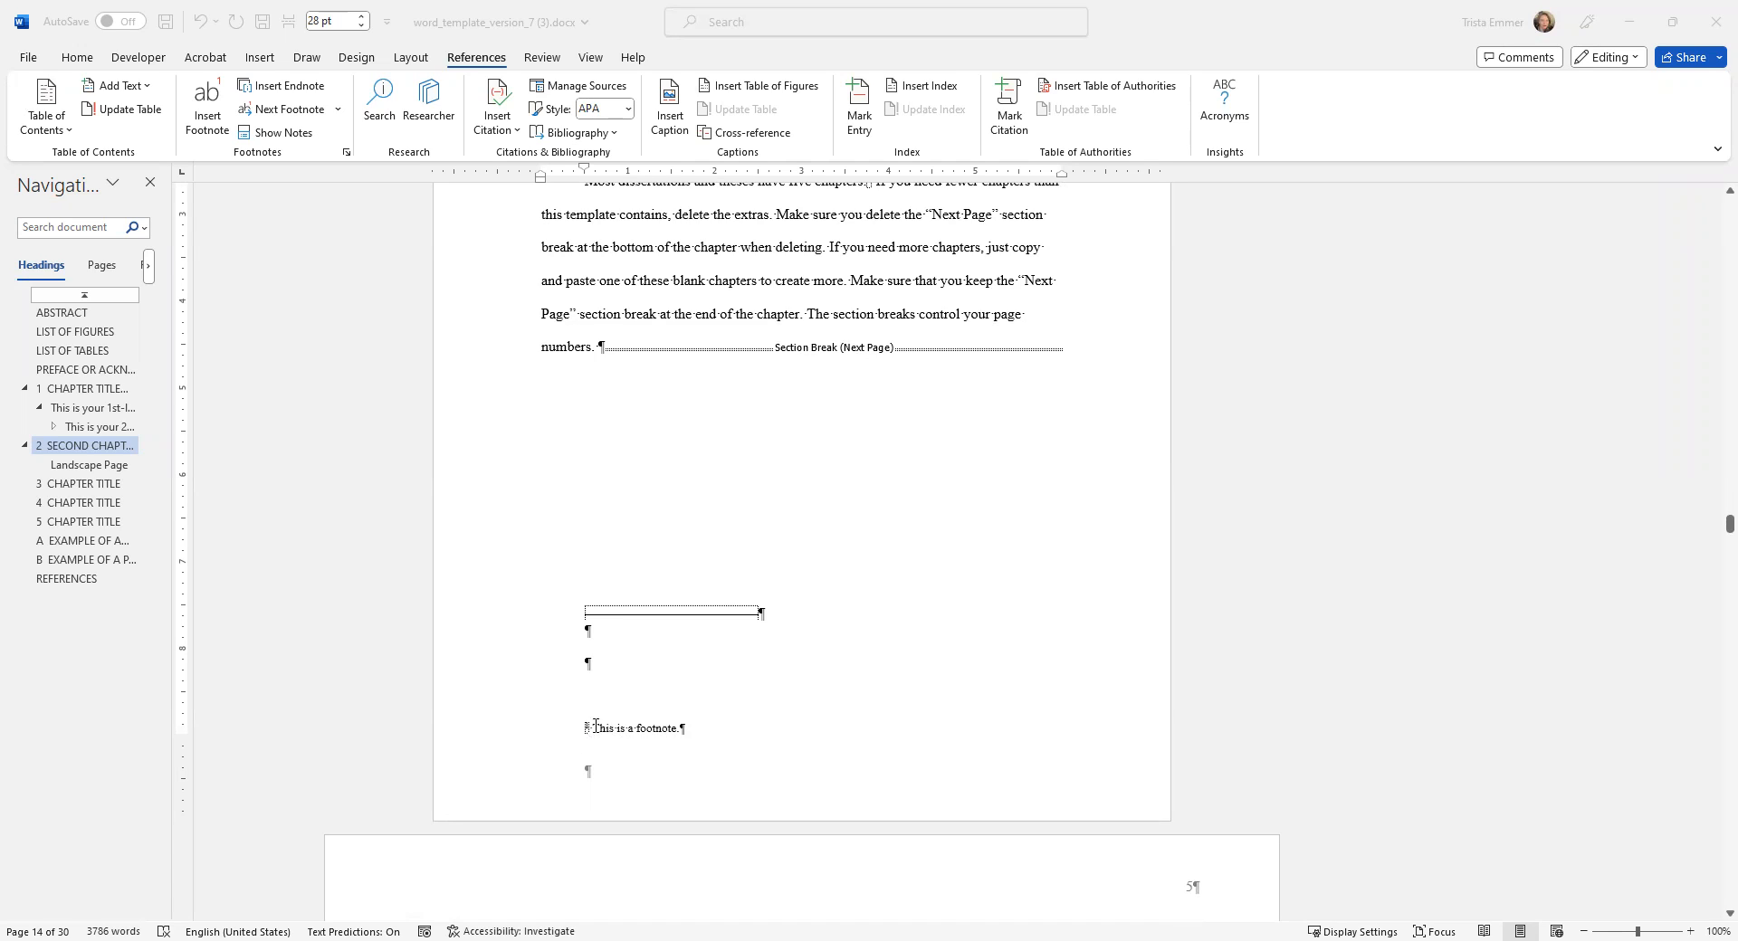
# Remove the first-line indent of the existing footnote and try to place the cursor in the blank paragraphs under the separator line.
pyautogui.click(582, 729)
pyautogui.press('BackSpace')
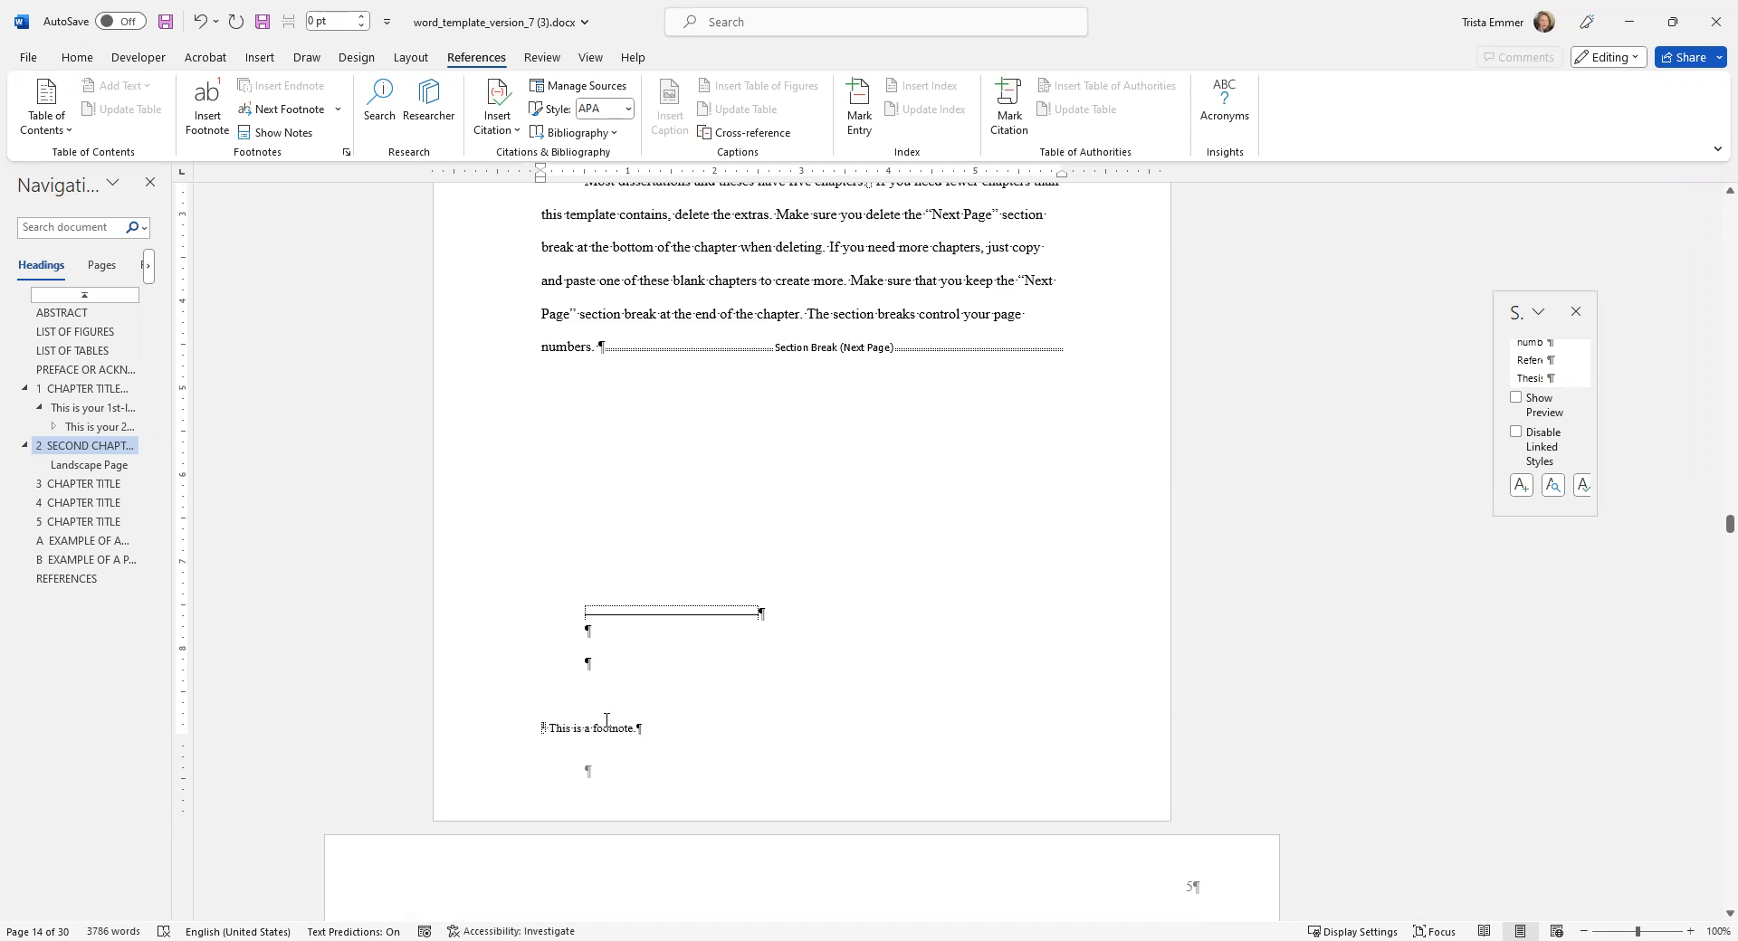
pyautogui.click(591, 639)
pyautogui.click(591, 646)
# Switch the document to Draft view and show its footnotes in an enlarged notes pane.
pyautogui.click(589, 59)
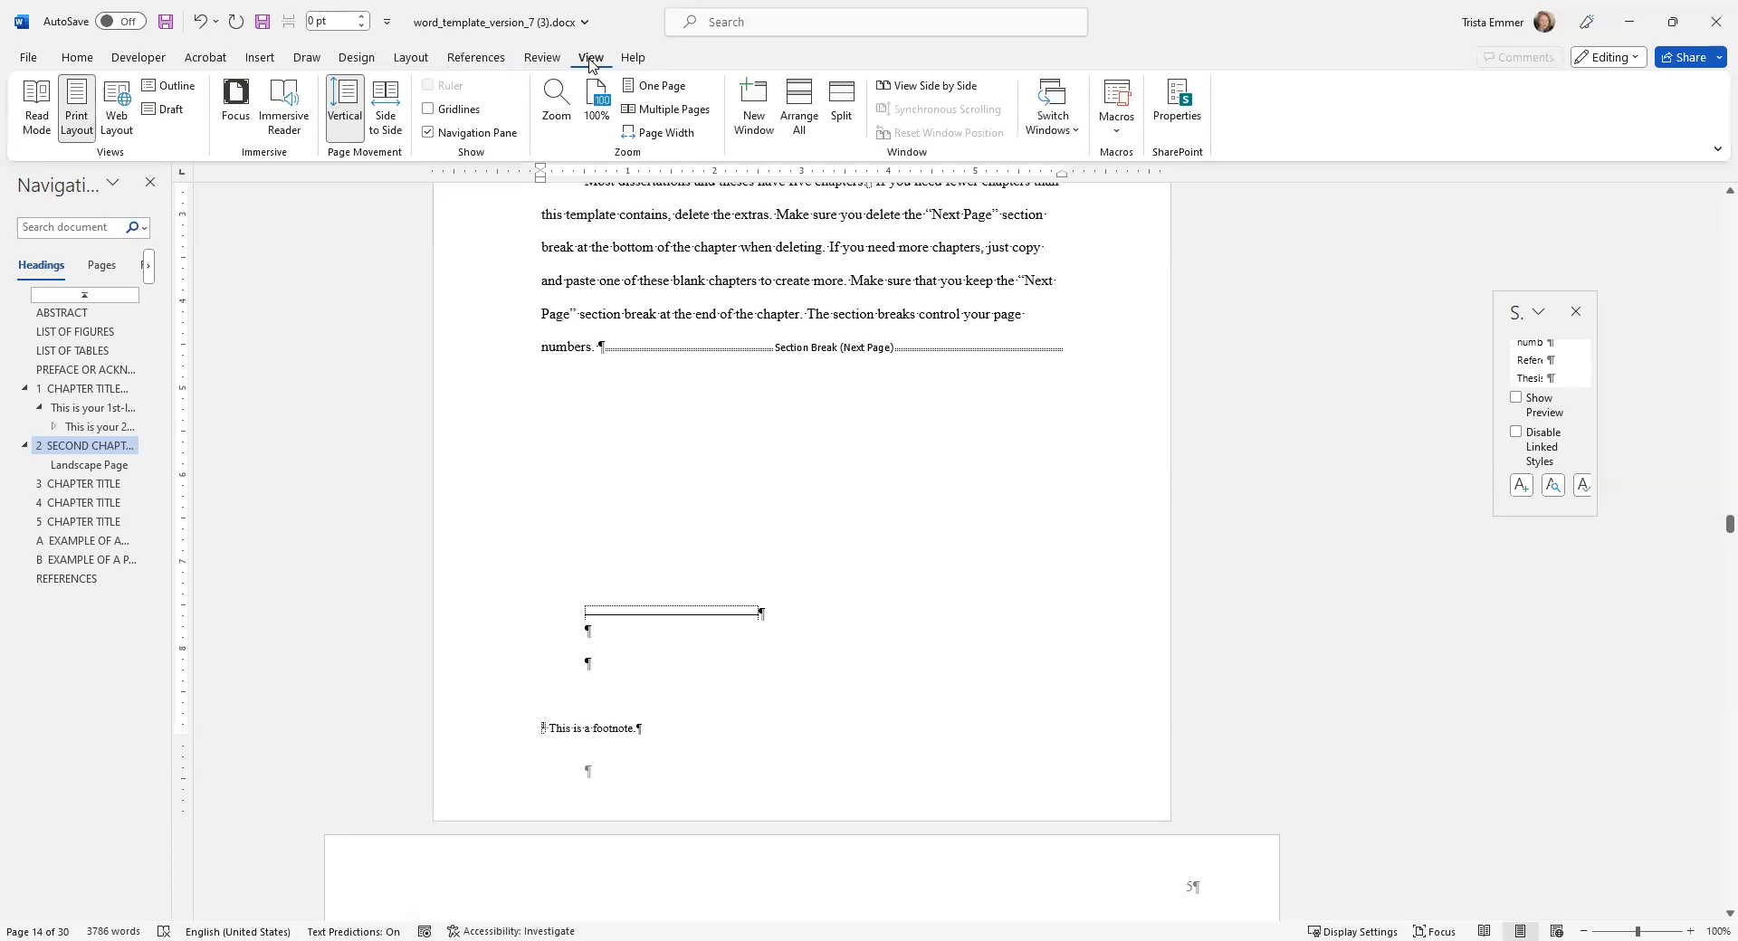
pyautogui.click(160, 111)
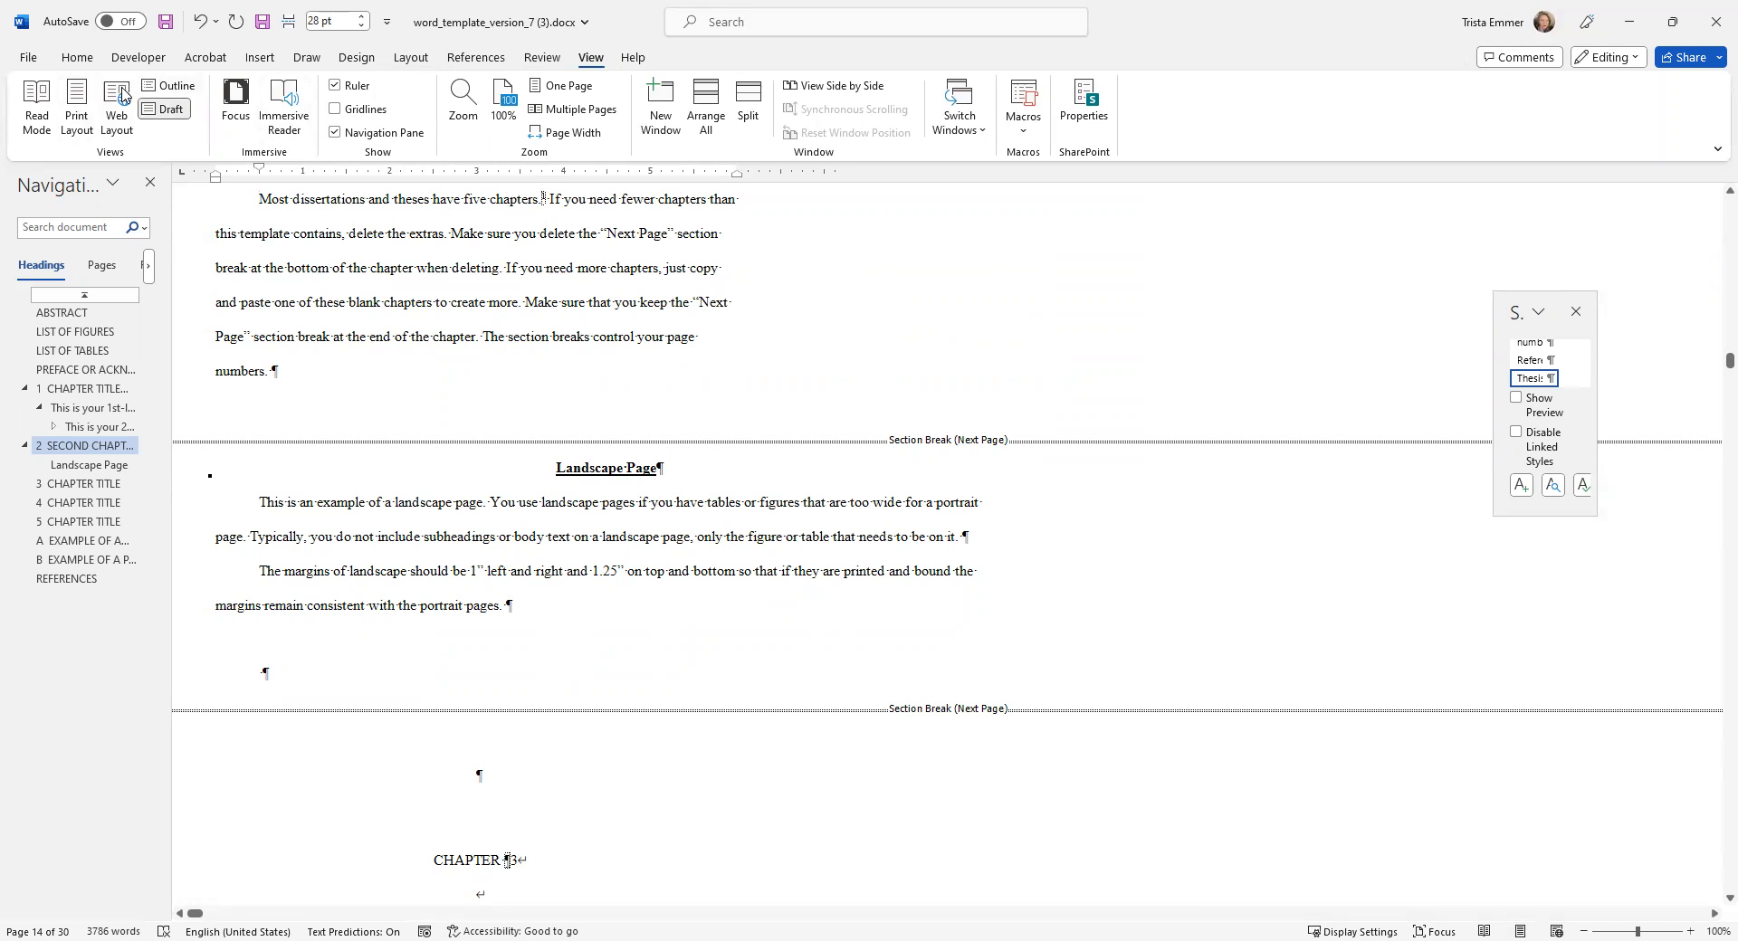
pyautogui.click(475, 57)
pyautogui.click(275, 132)
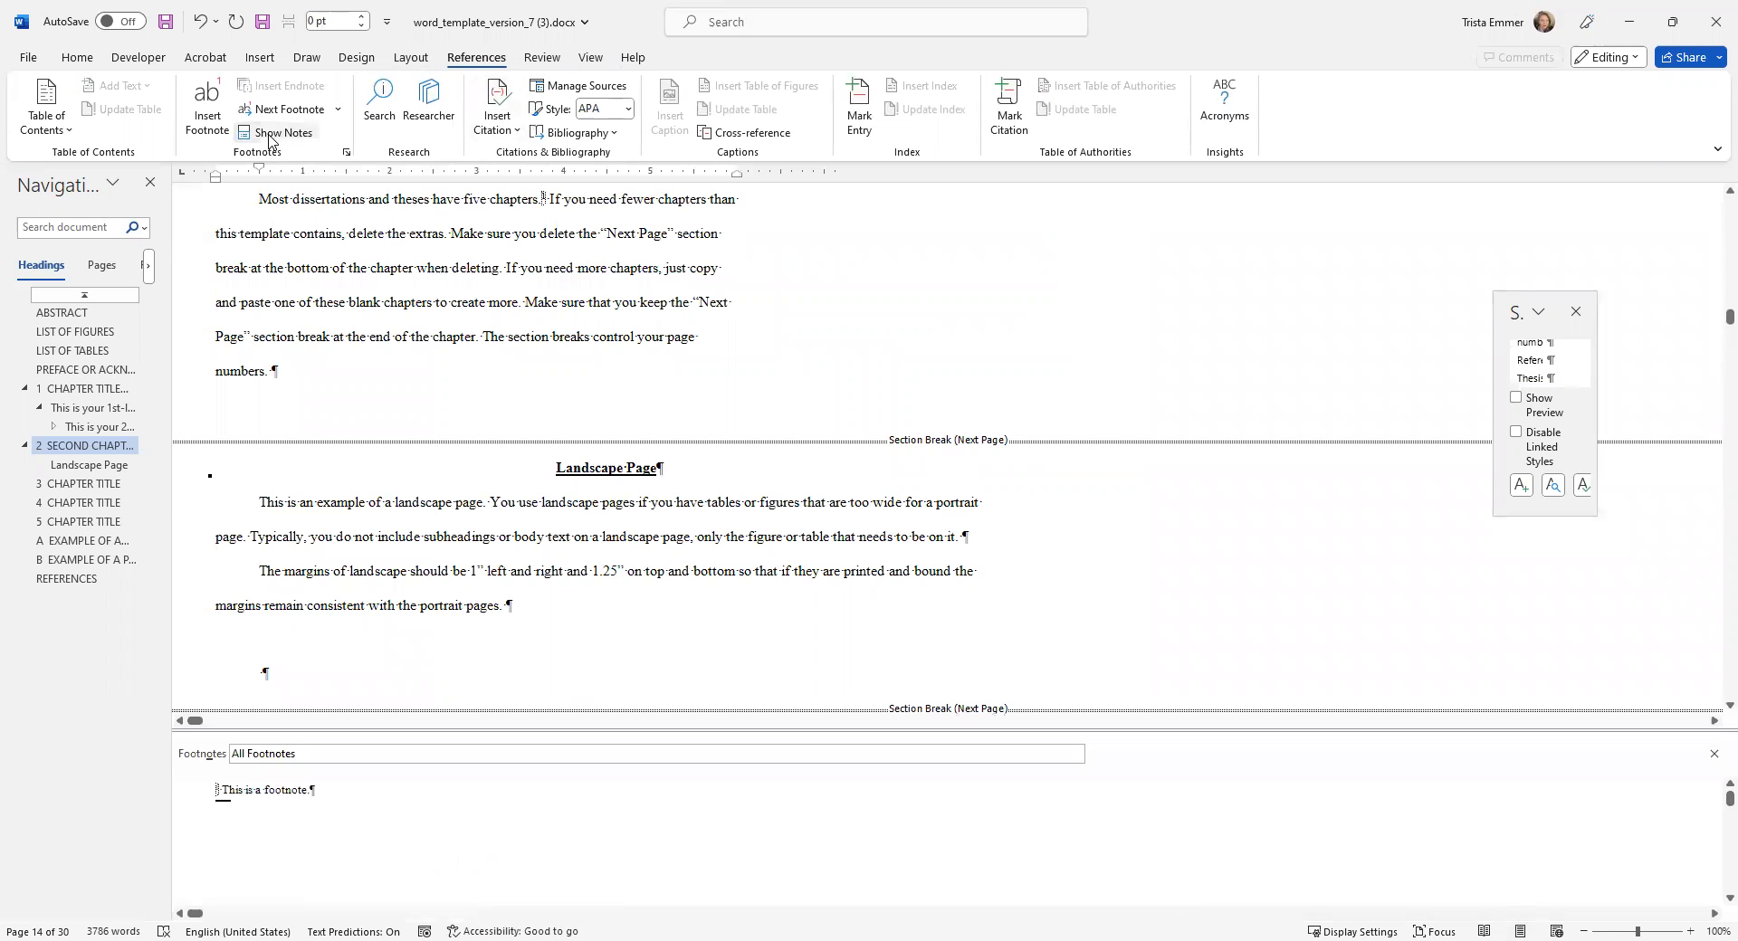
pyautogui.moveTo(642, 728); pyautogui.dragTo(712, 389)
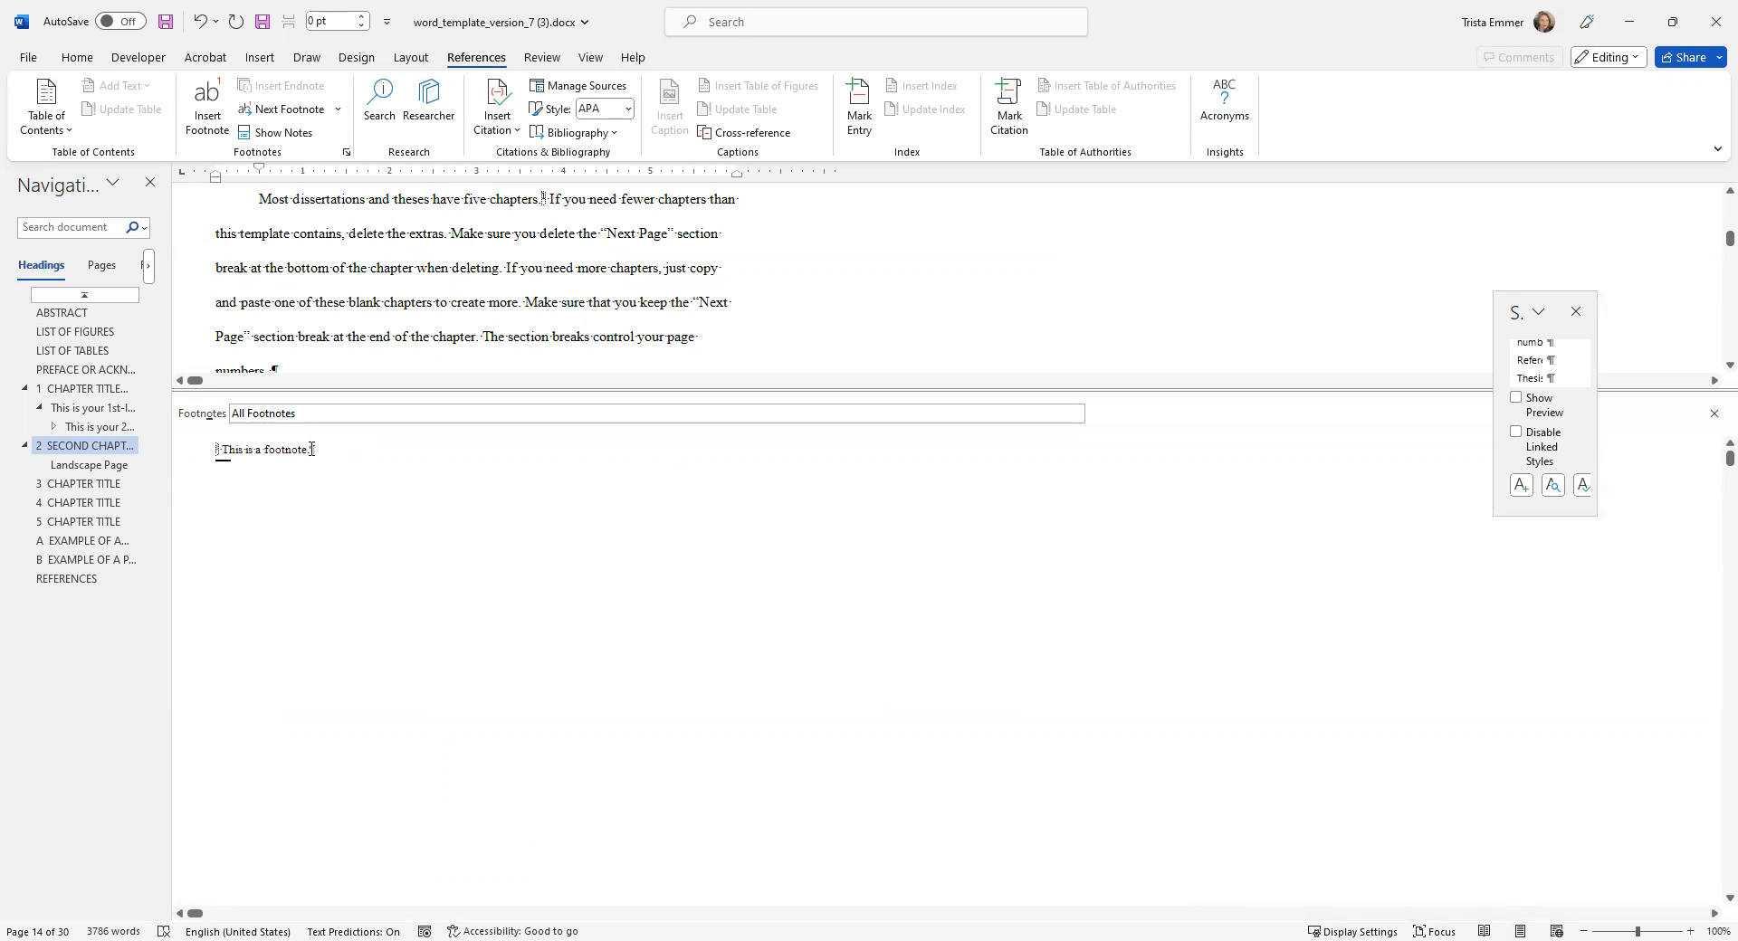
# Set the entire first footnote, including its reference number, to 12 pt font size.
pyautogui.moveTo(311, 450); pyautogui.dragTo(204, 451)
pyautogui.click(78, 57)
pyautogui.click(372, 92)
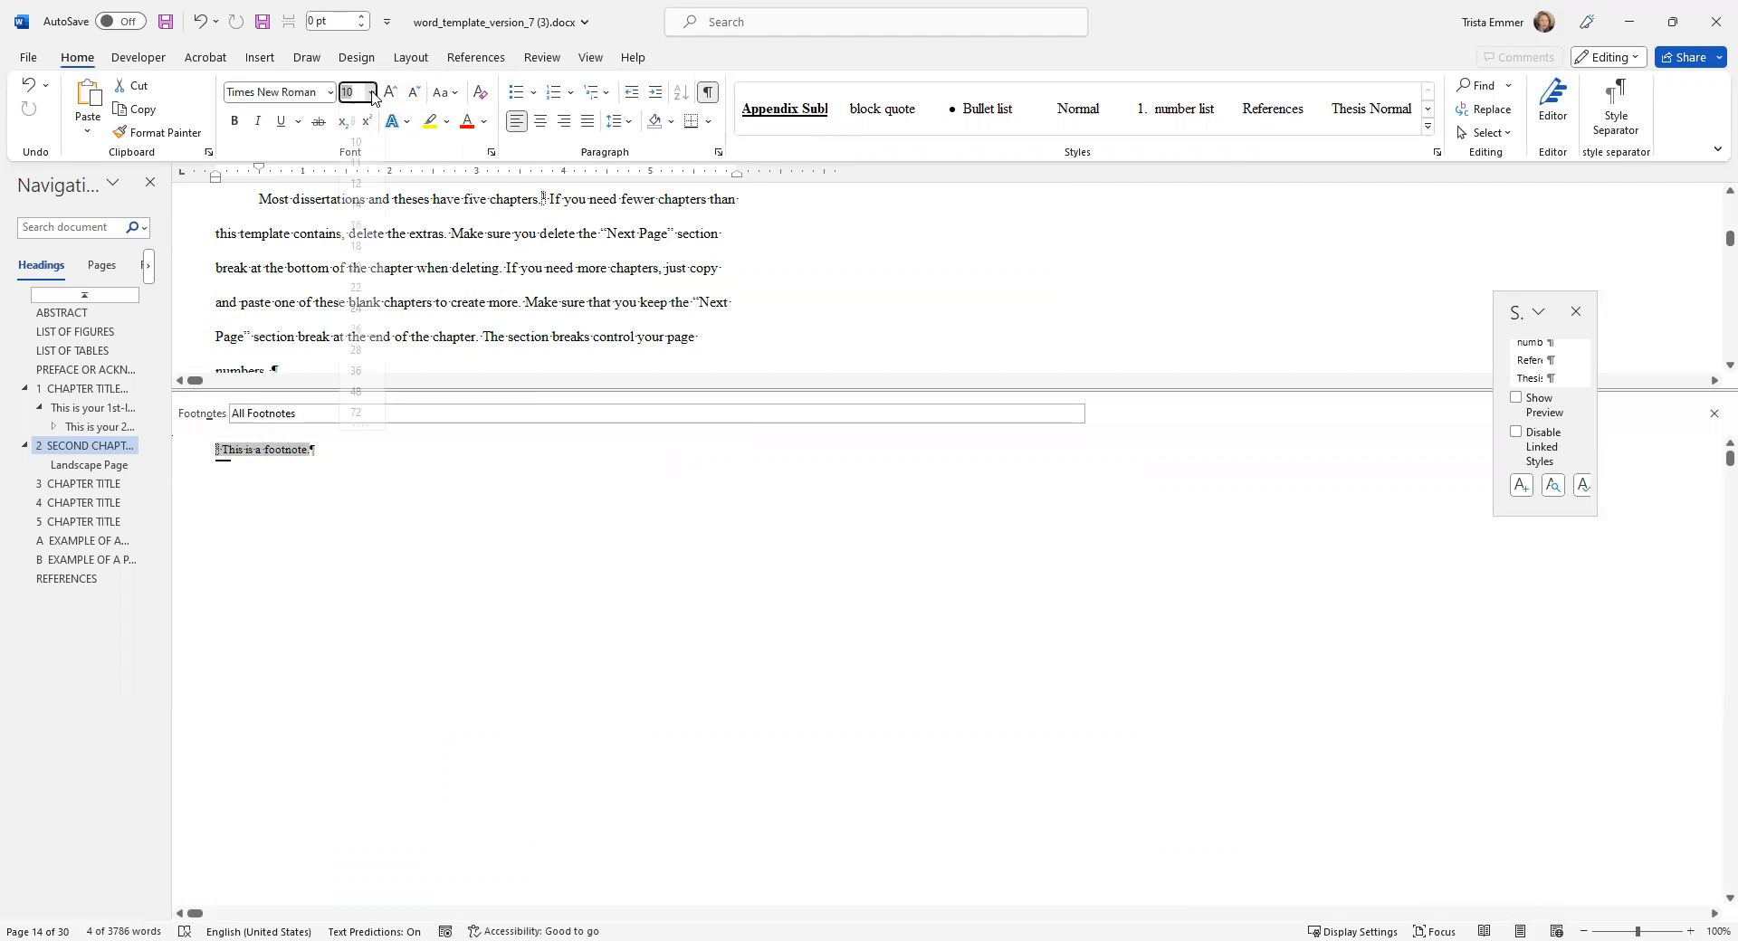
pyautogui.click(361, 206)
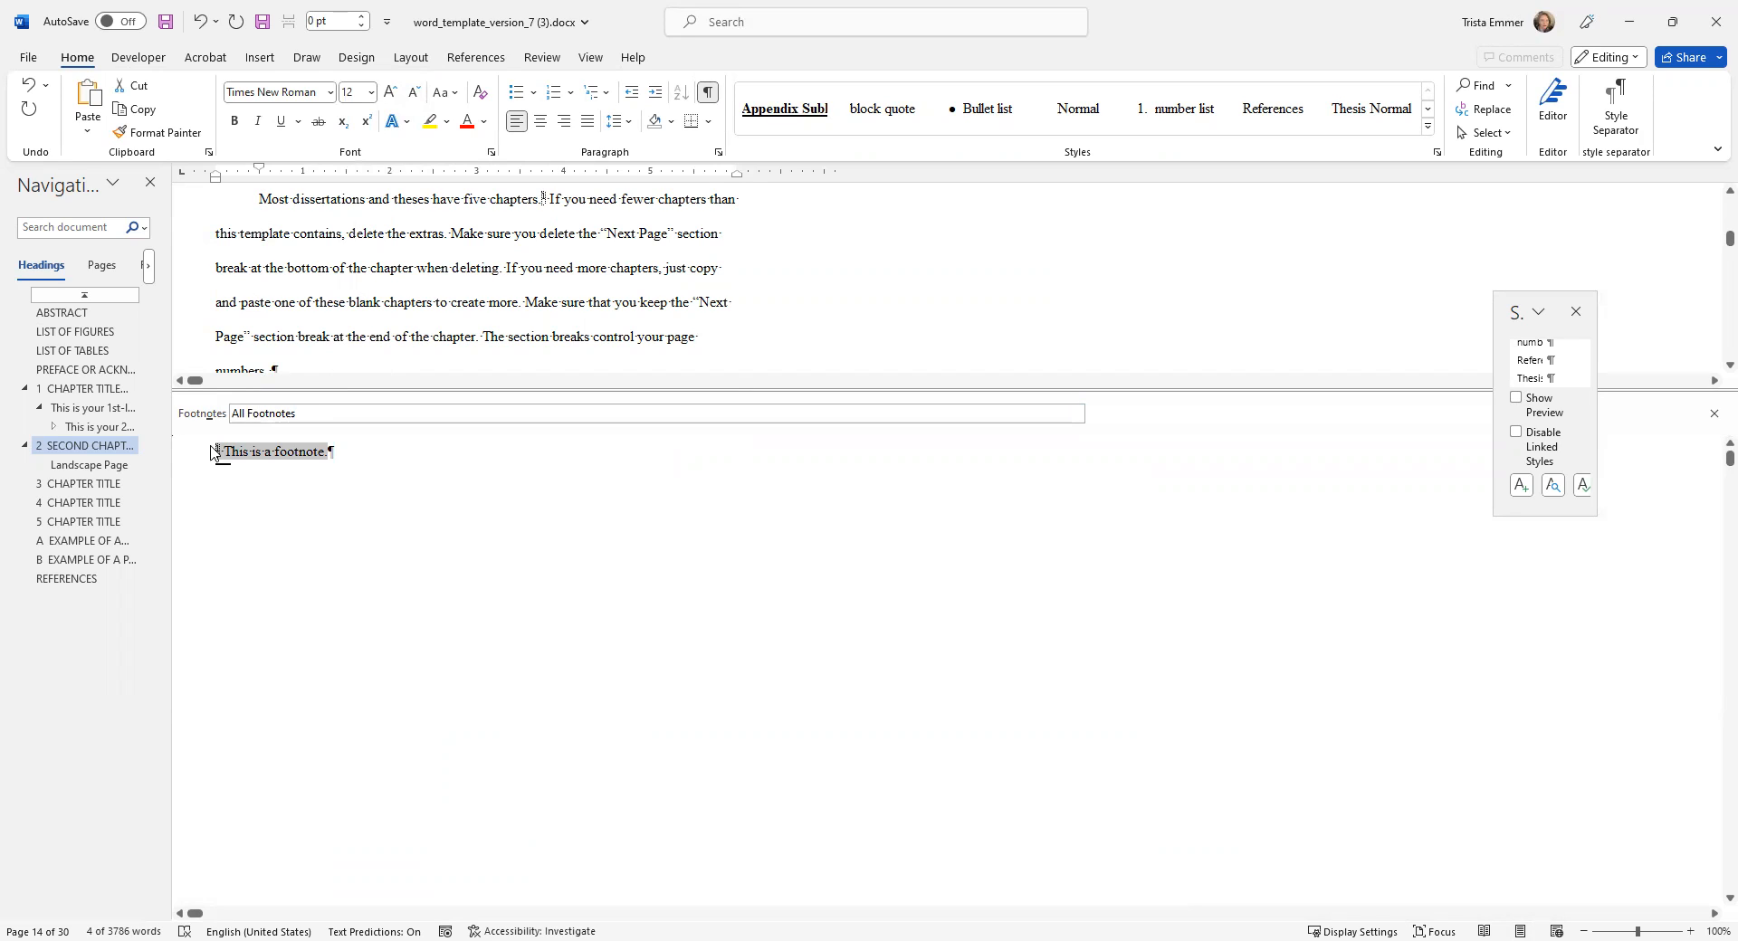
# Give the footnote paragraph a 0.5" first-line indent and 14 pt spacing after, with space allowed between paragraphs of the same style.
pyautogui.click(233, 449)
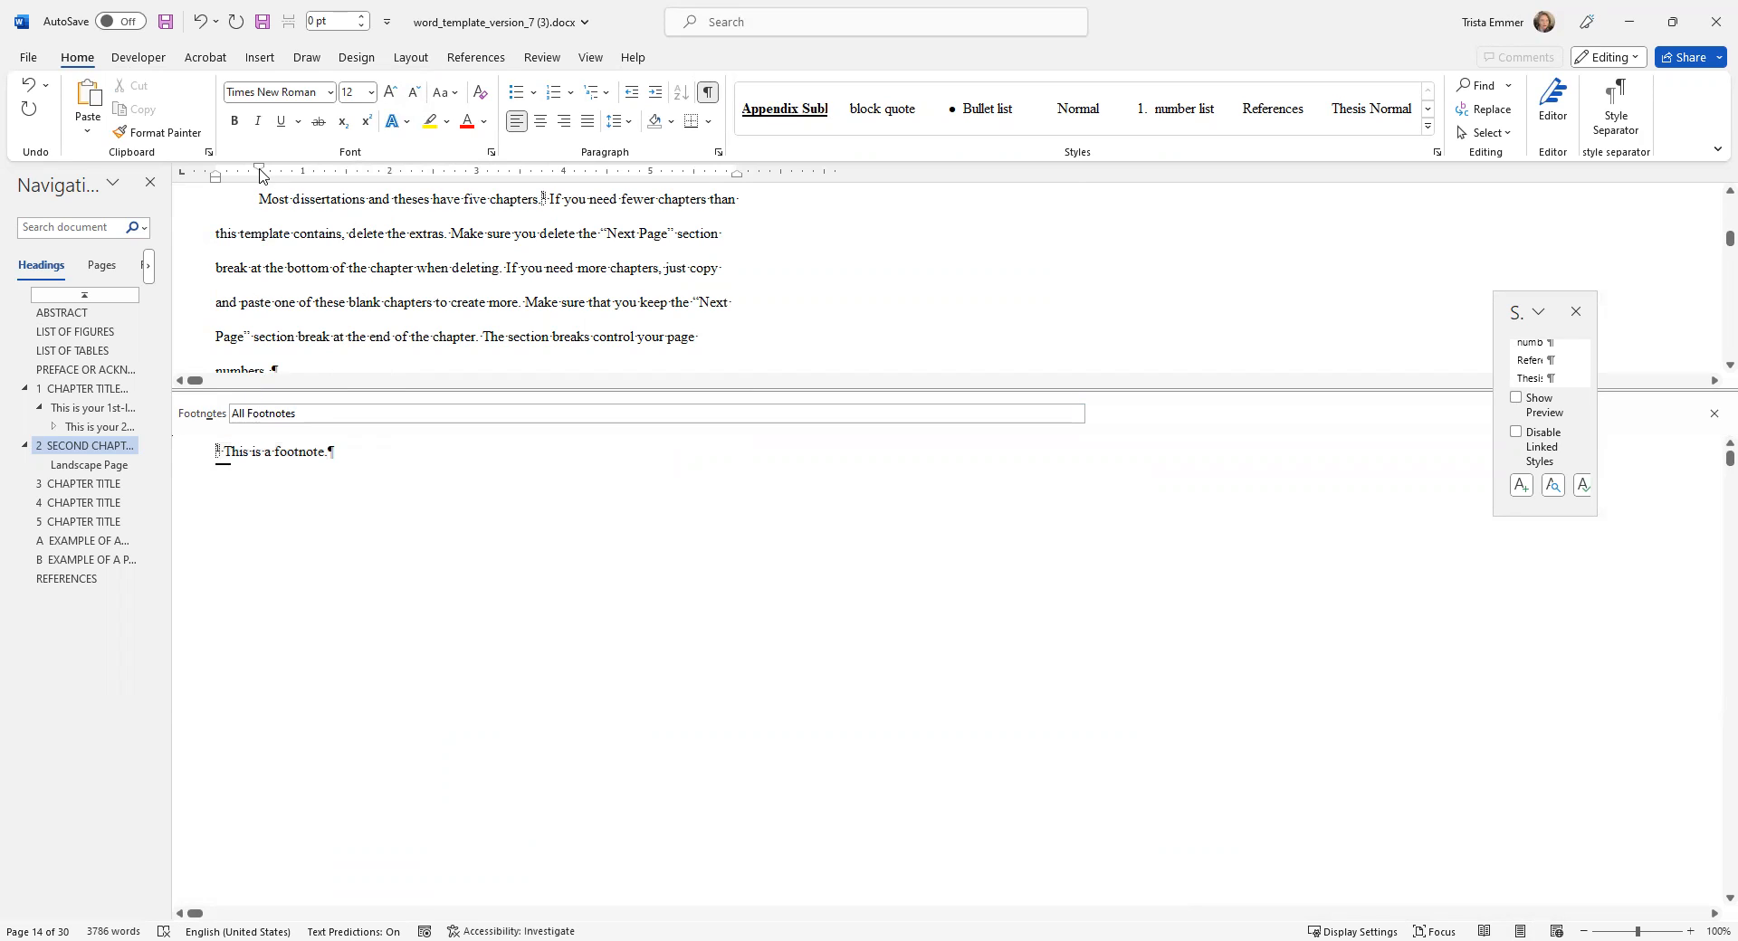
pyautogui.click(217, 453)
pyautogui.click(719, 152)
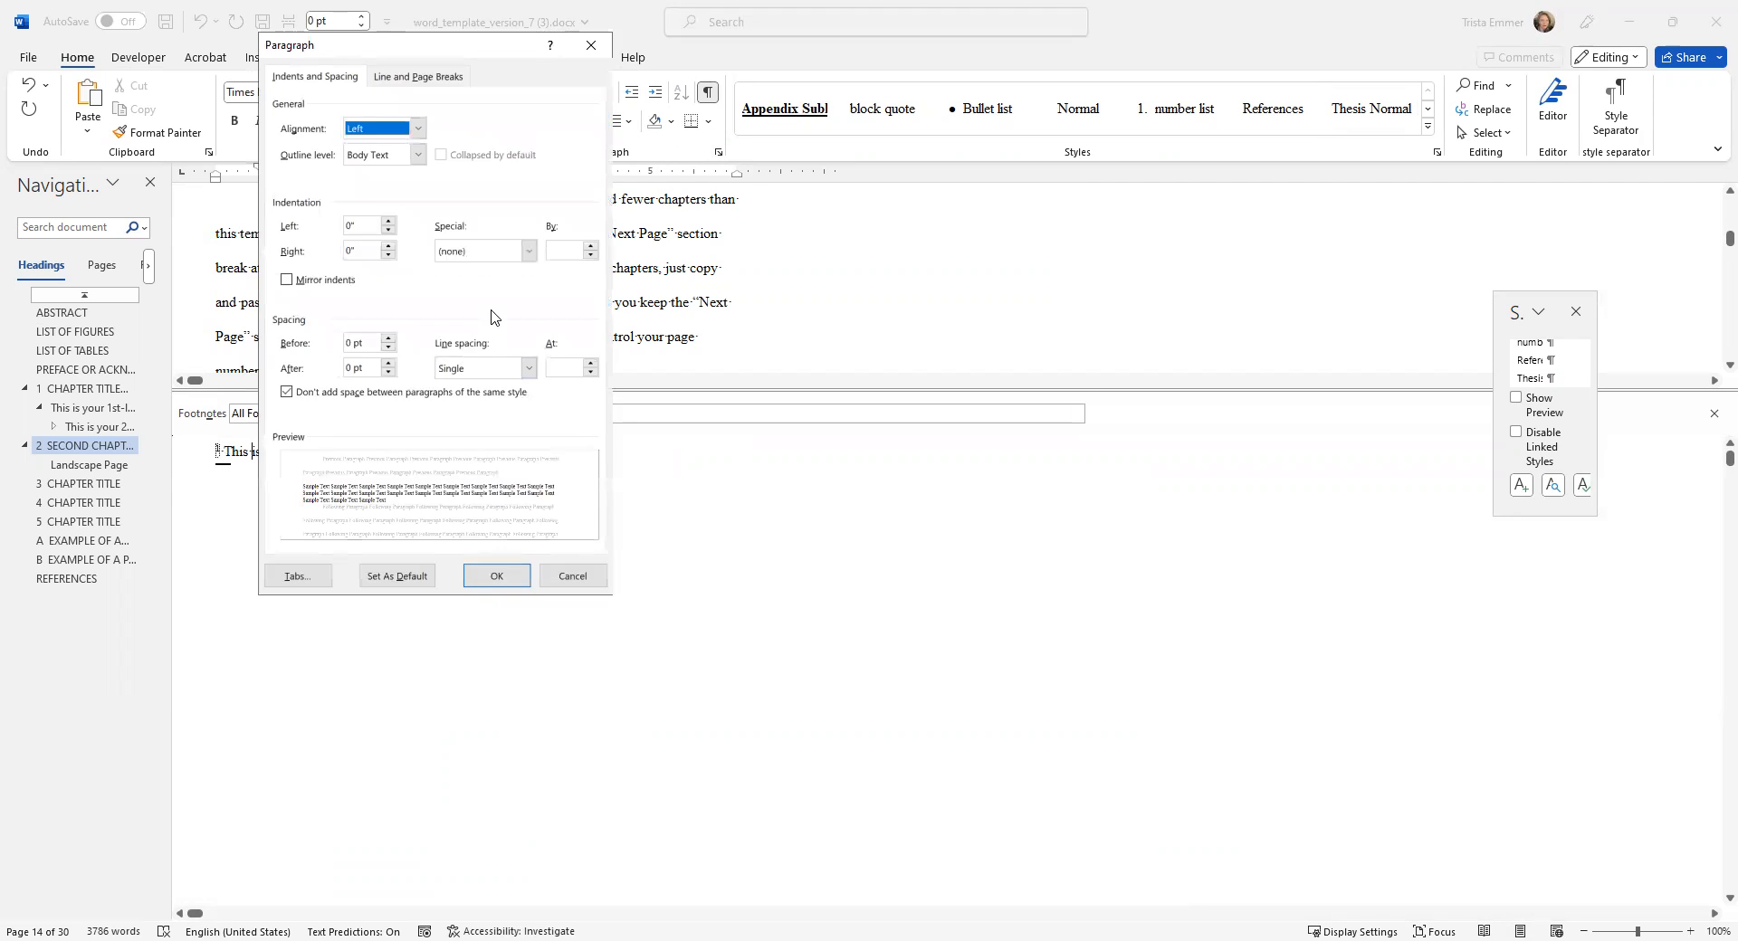
pyautogui.click(529, 251)
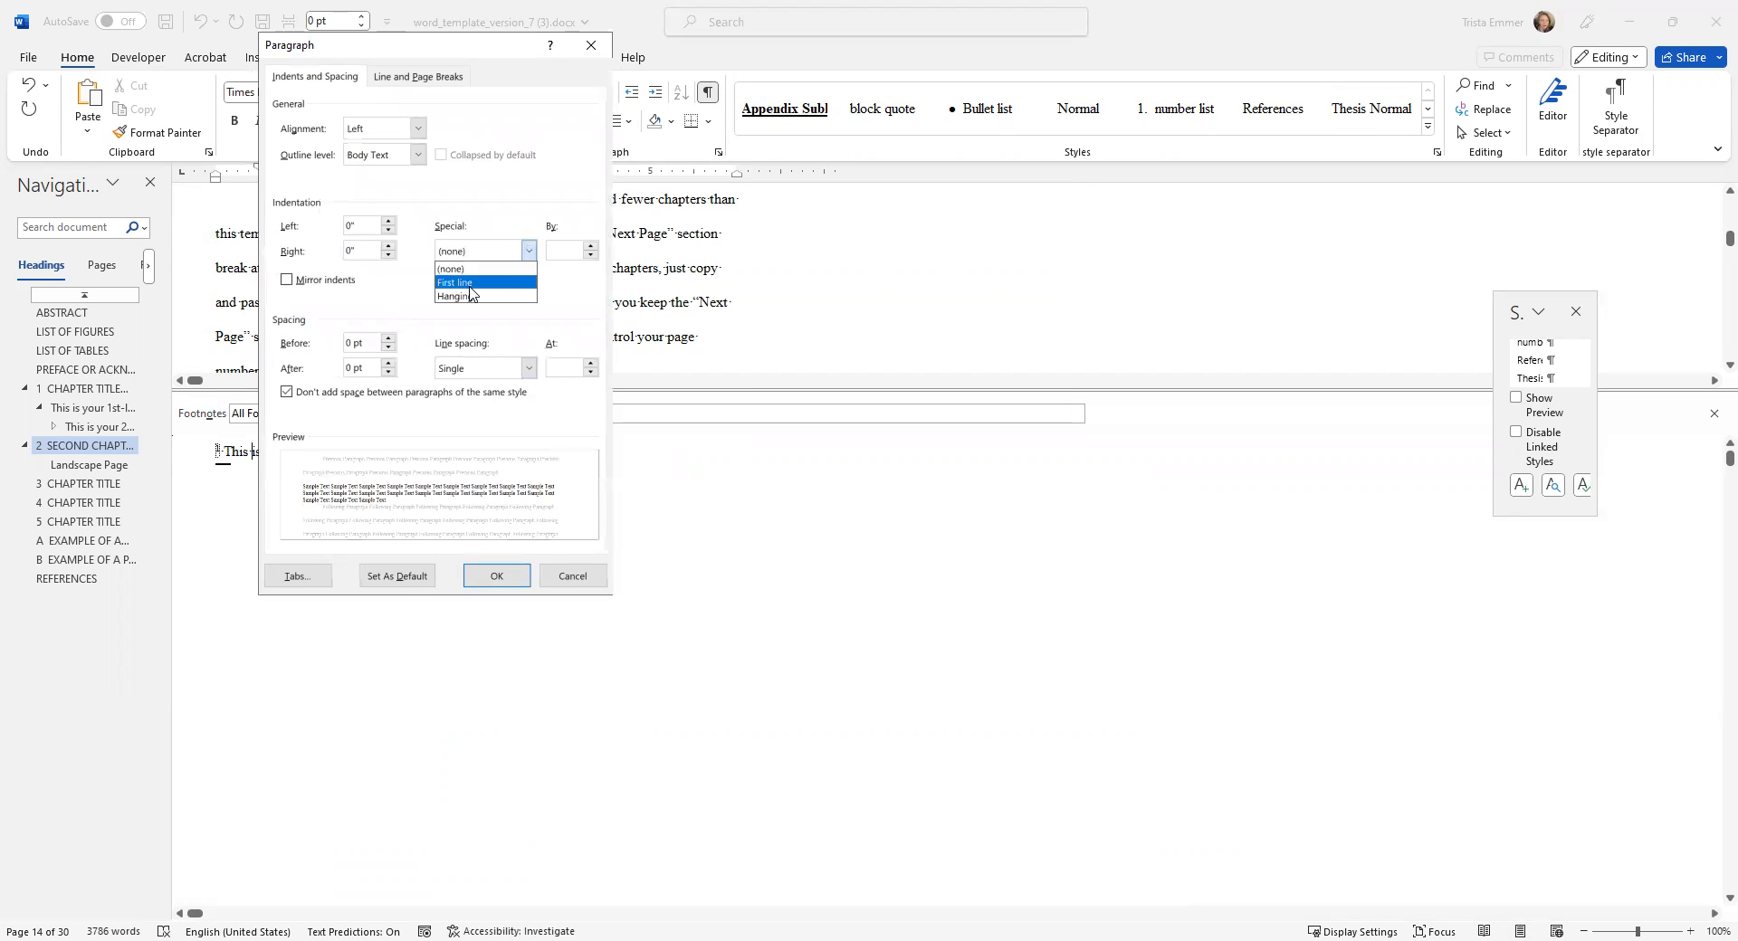
pyautogui.click(470, 283)
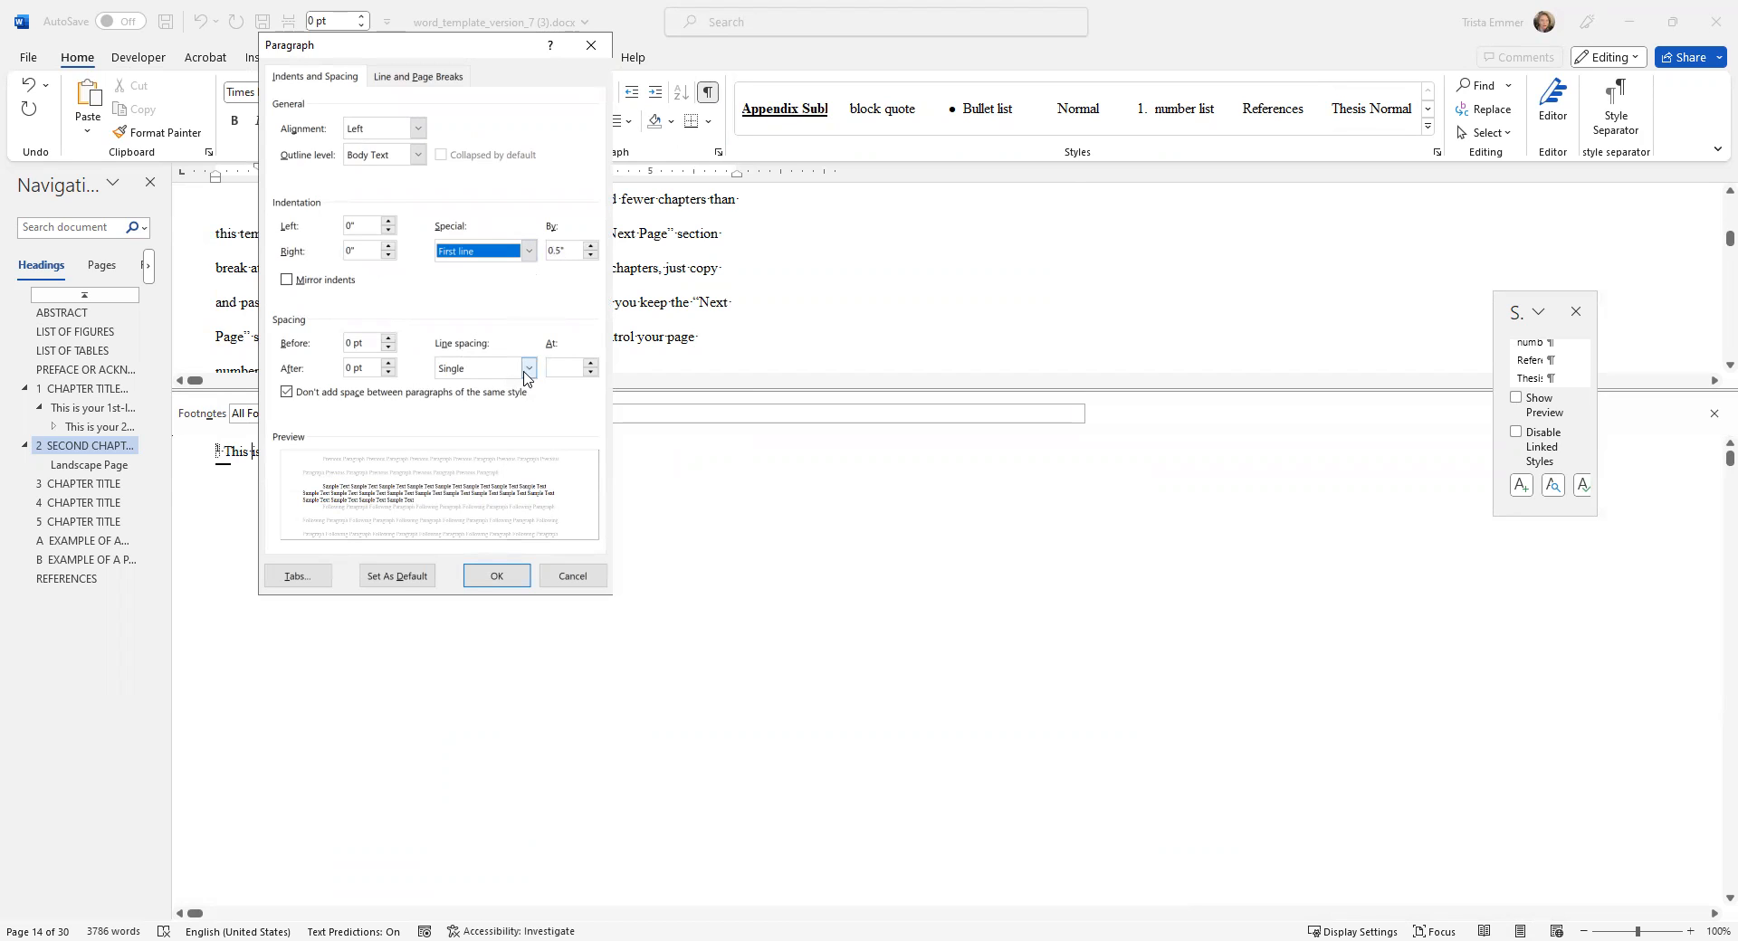
pyautogui.click(351, 369)
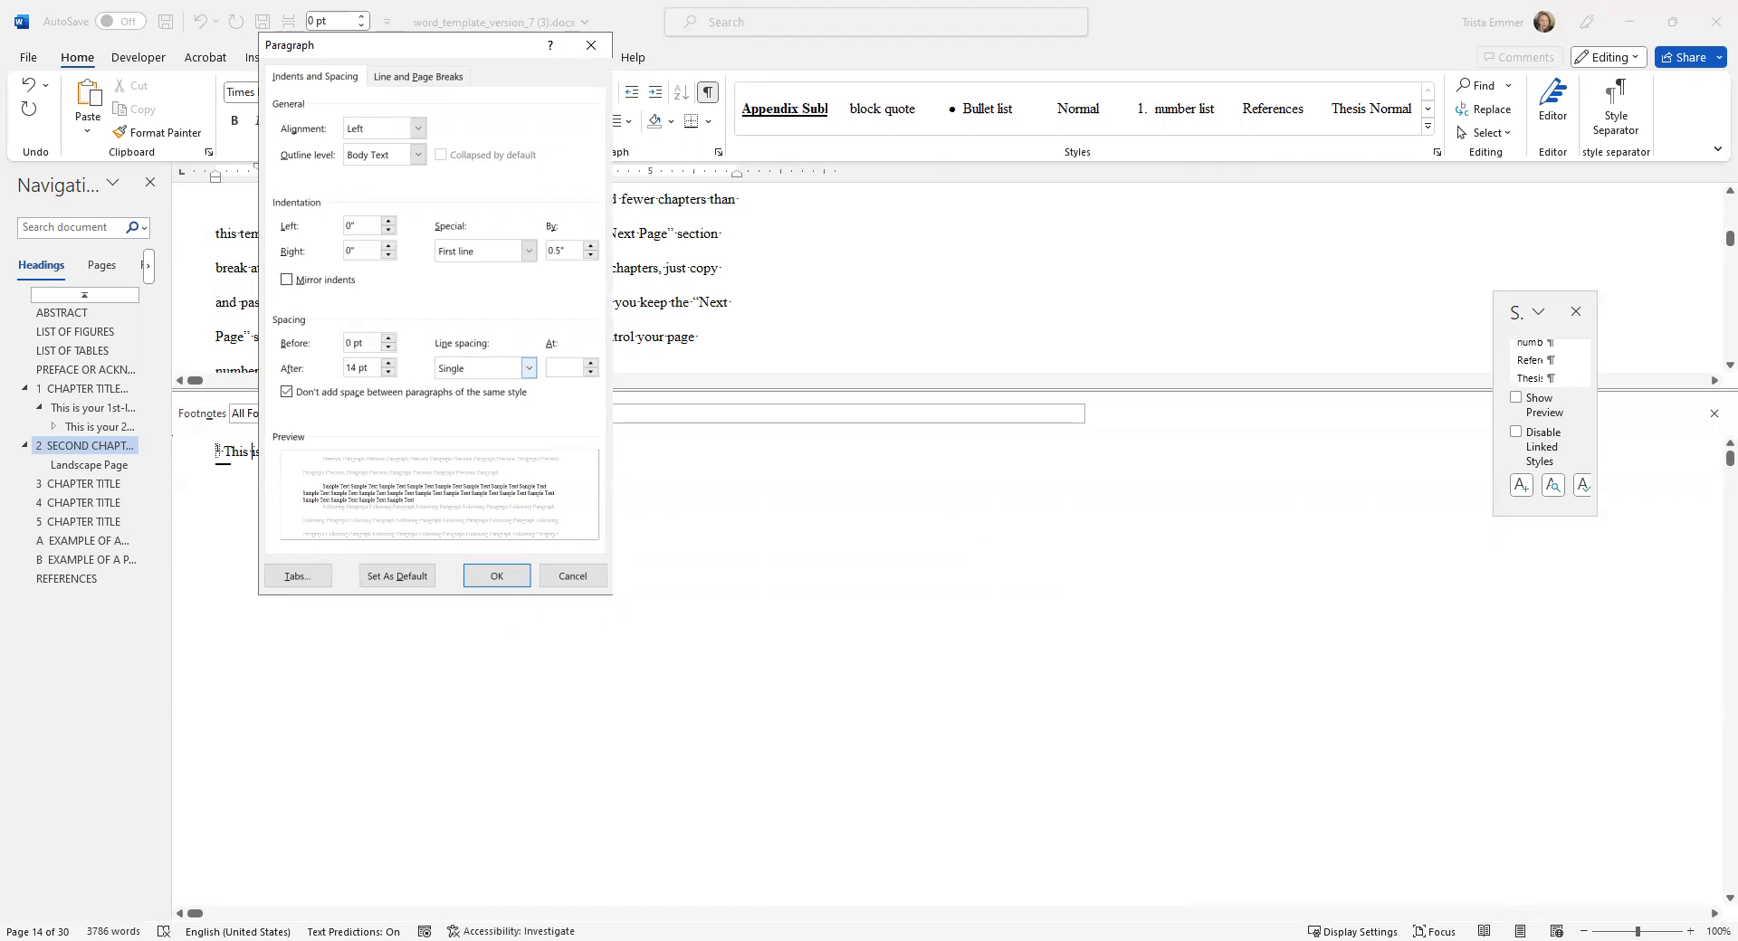
pyautogui.press('Return')
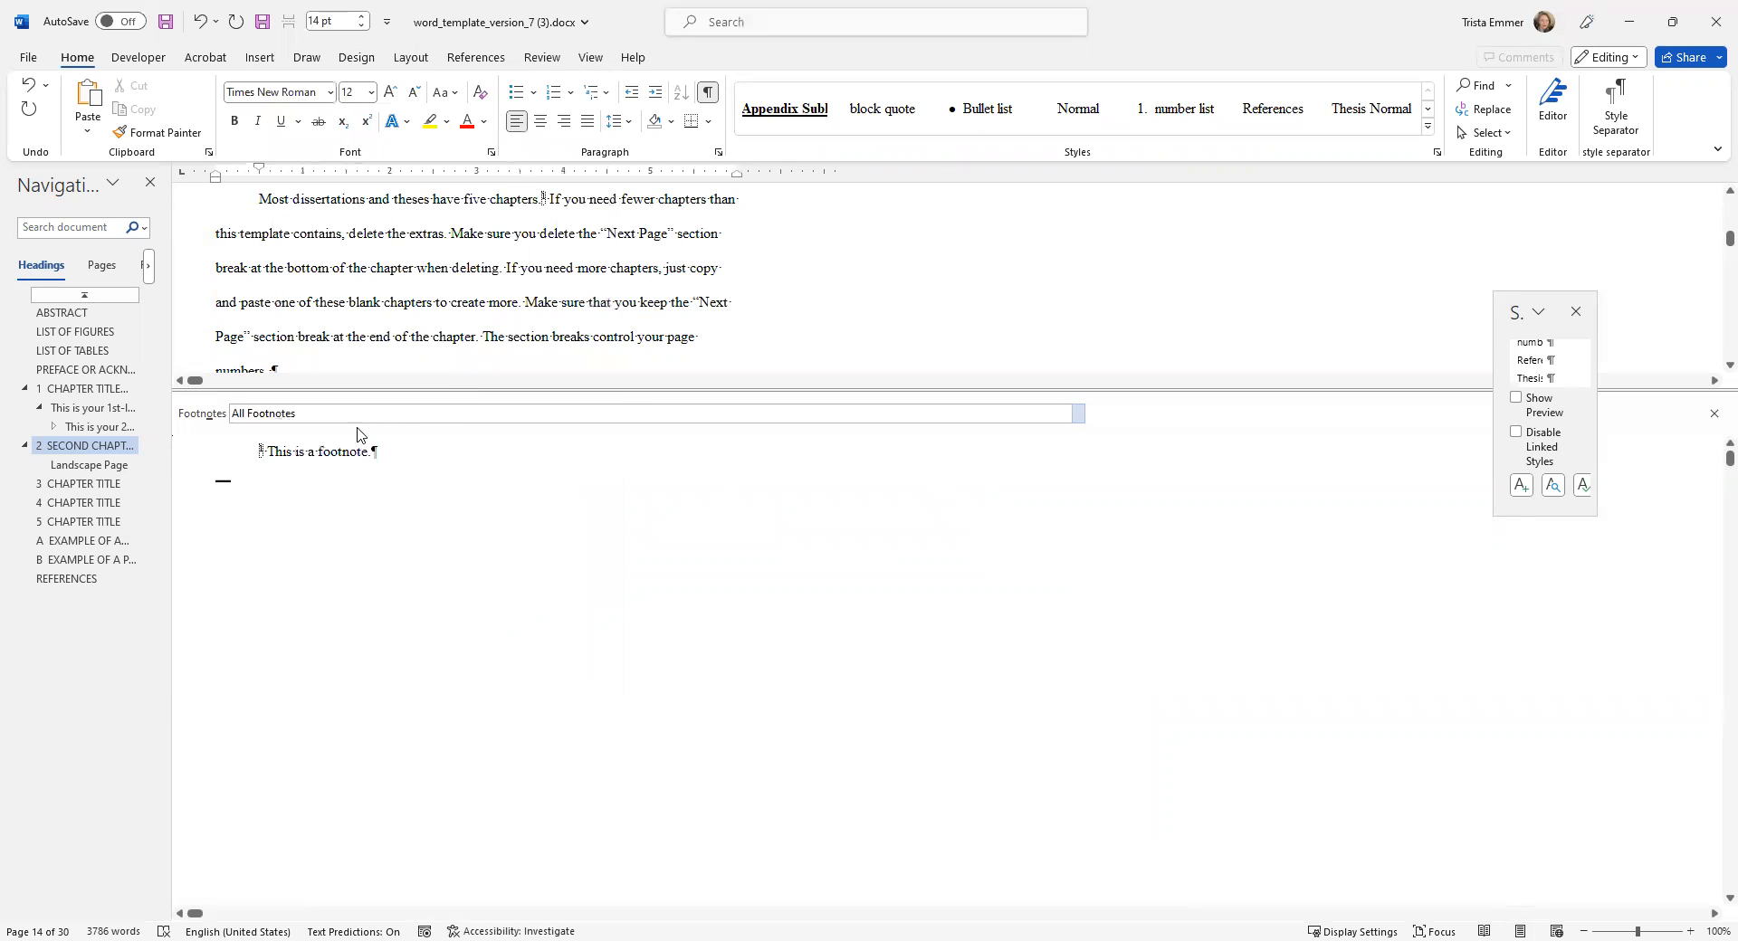
pyautogui.click(717, 153)
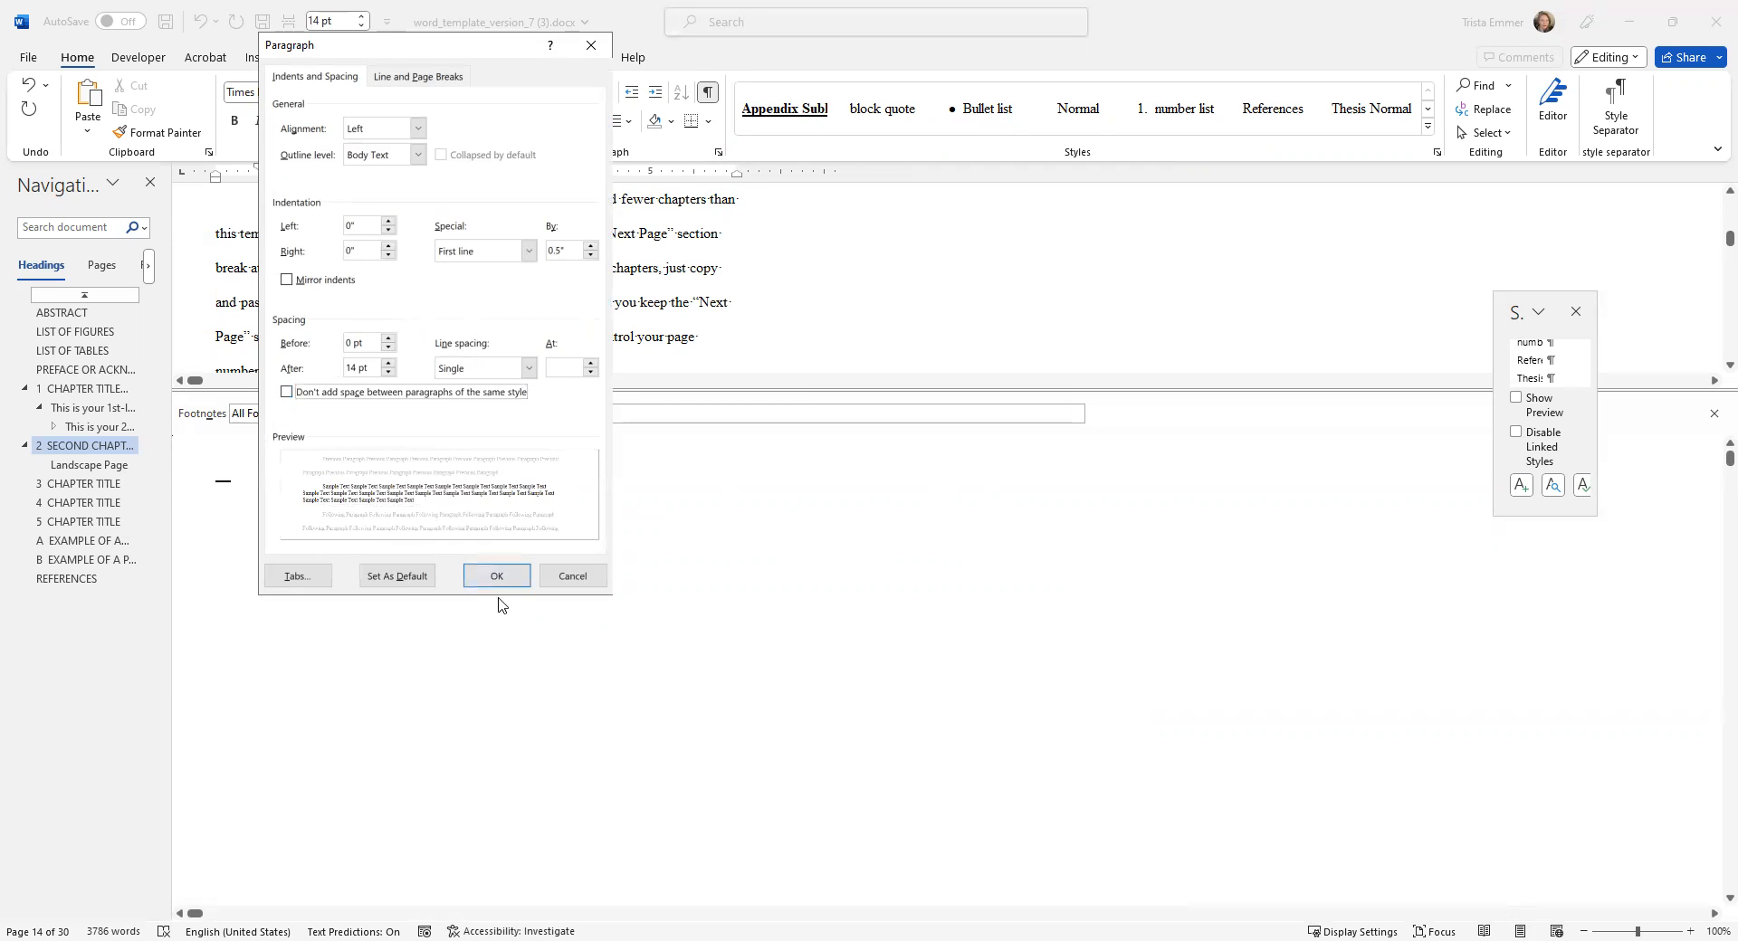
pyautogui.click(497, 582)
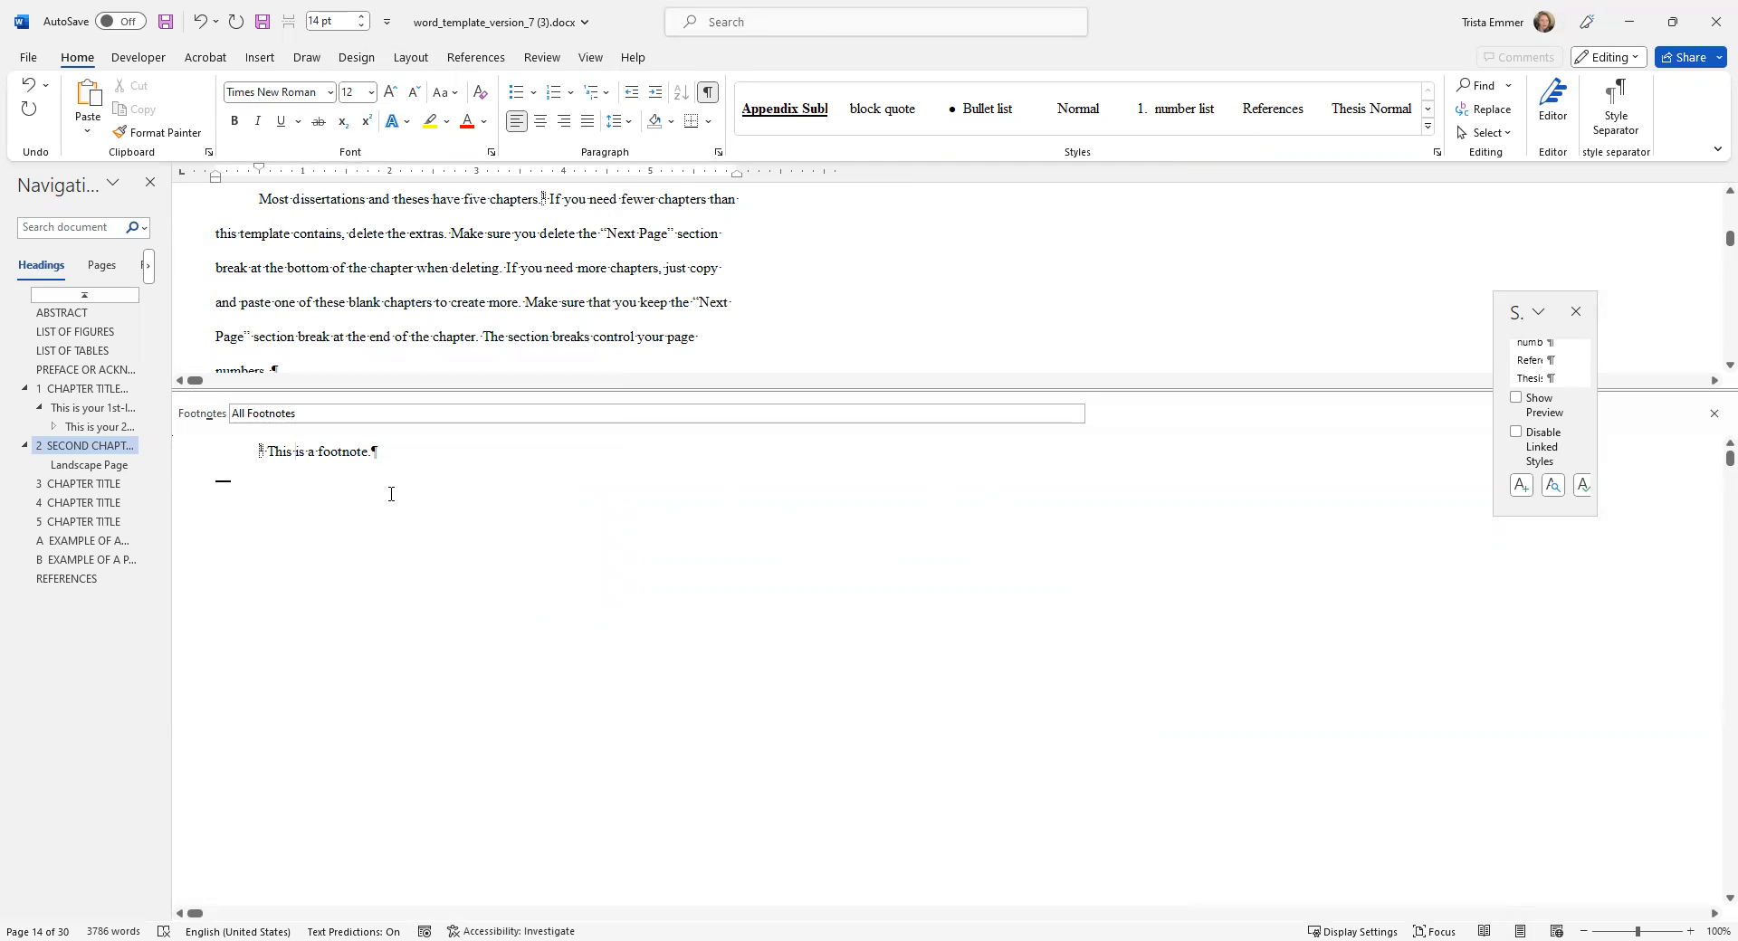
# In the Footnote Separator, remove the separator line's indent and the two blank paragraphs below it.
pyautogui.click(1078, 416)
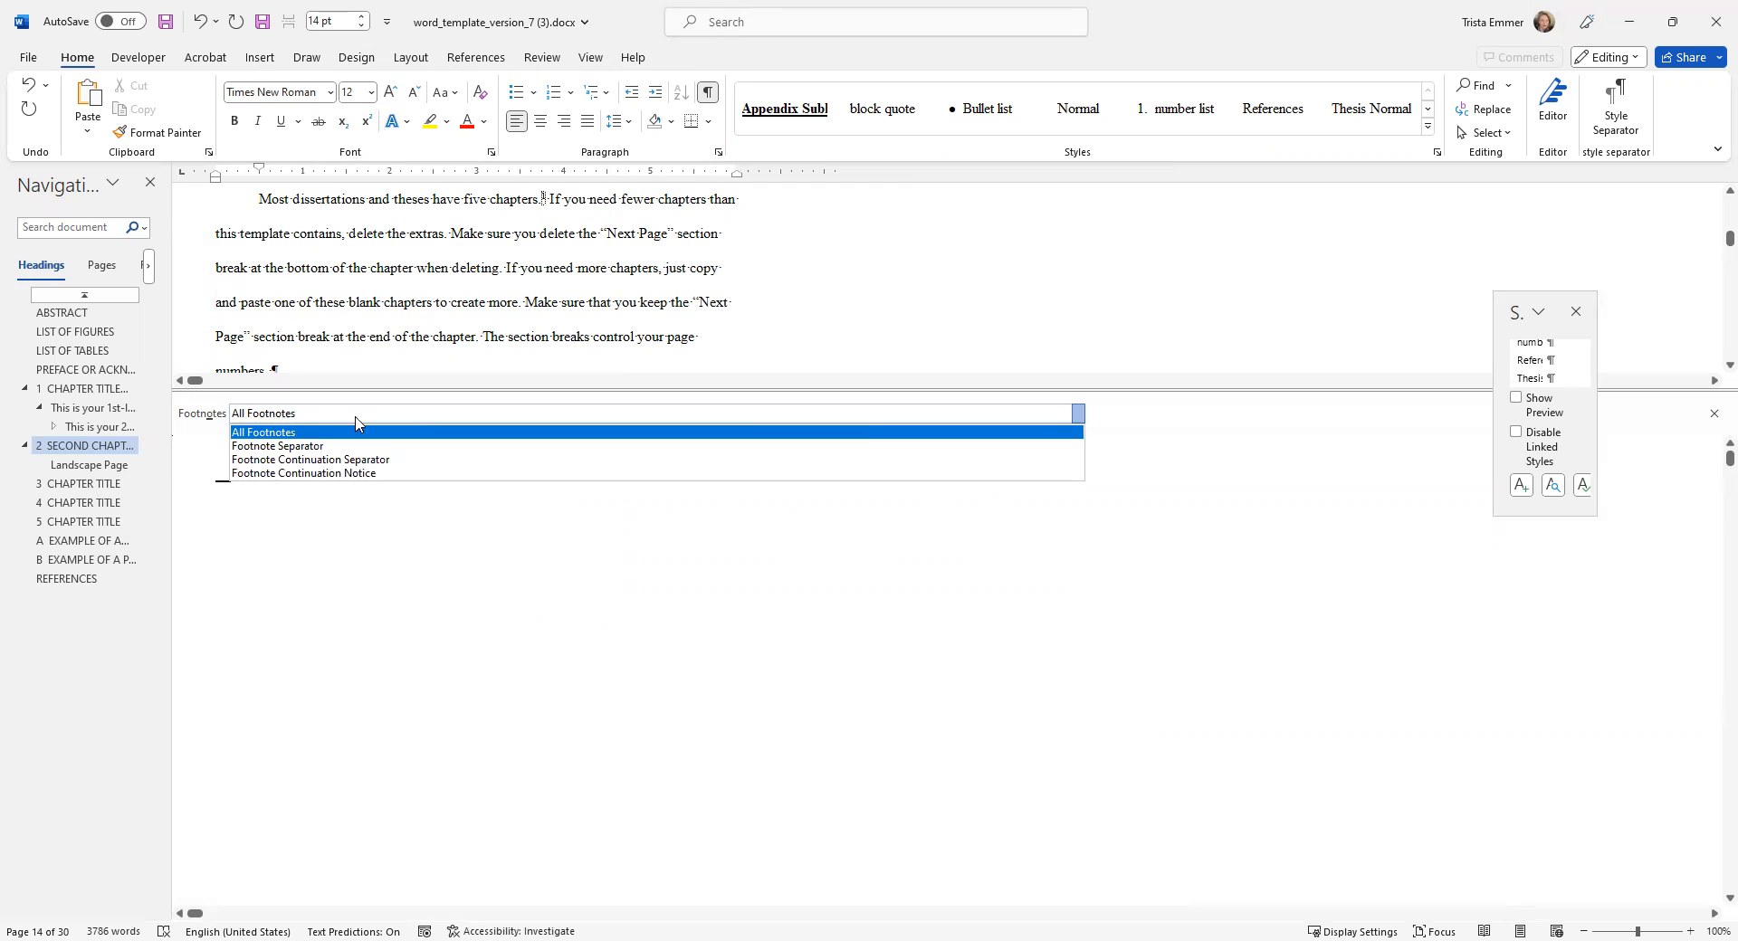
pyautogui.click(286, 447)
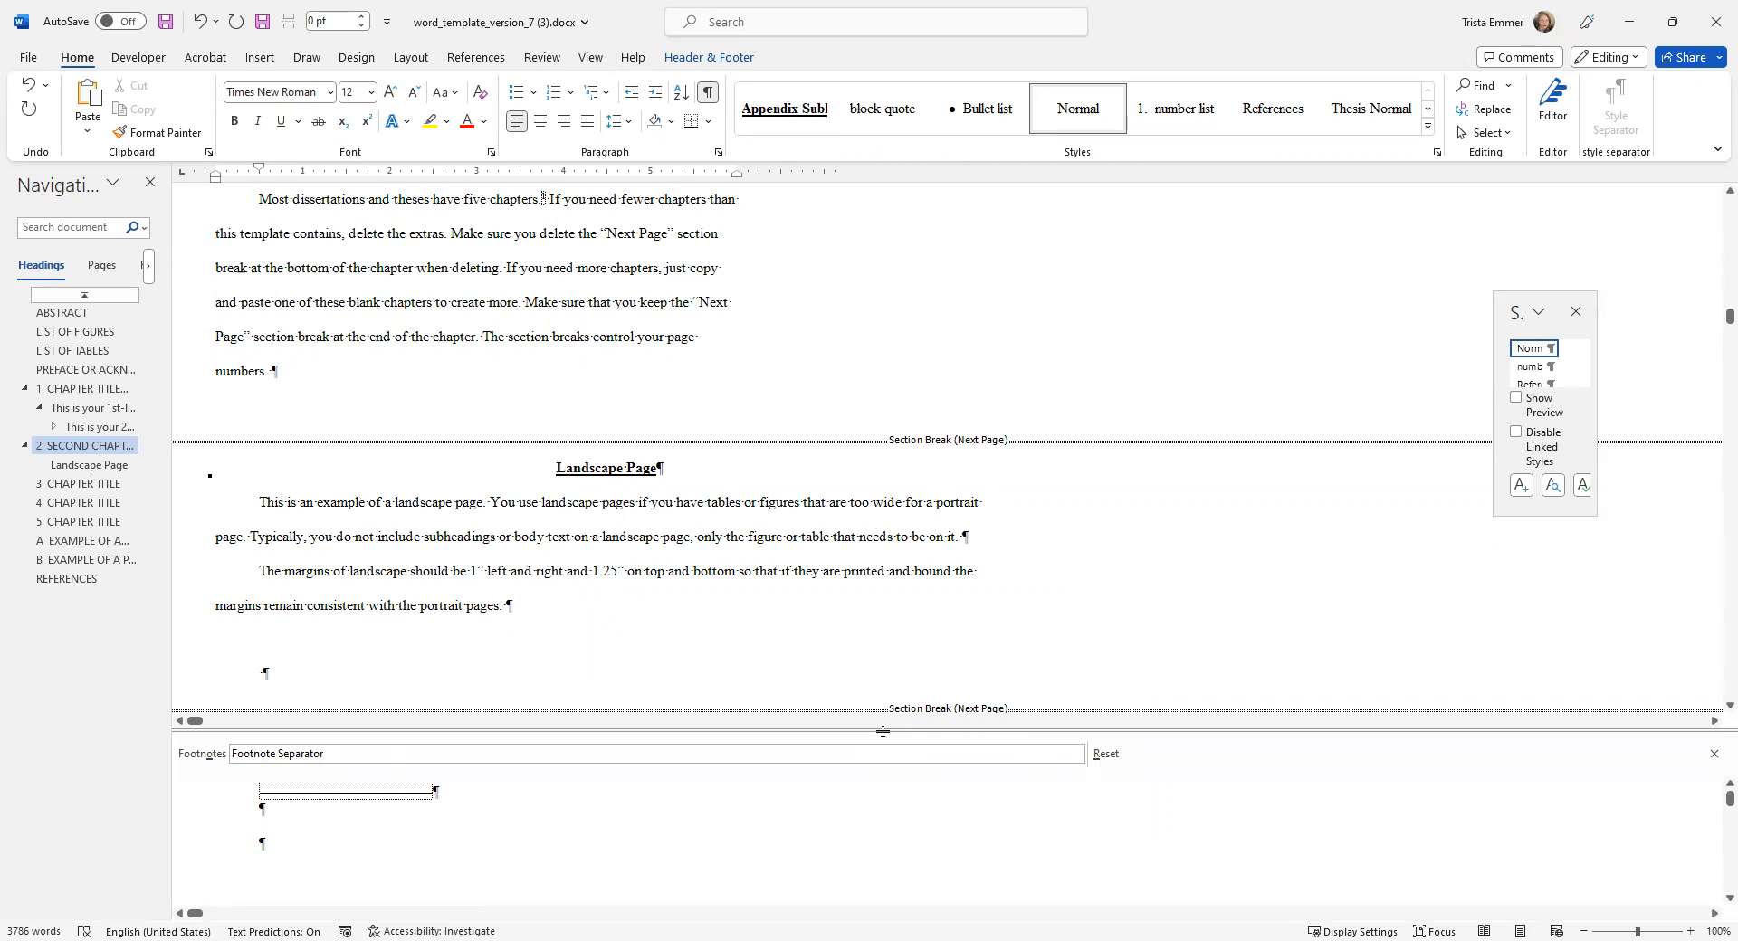
pyautogui.moveTo(883, 732); pyautogui.dragTo(866, 382)
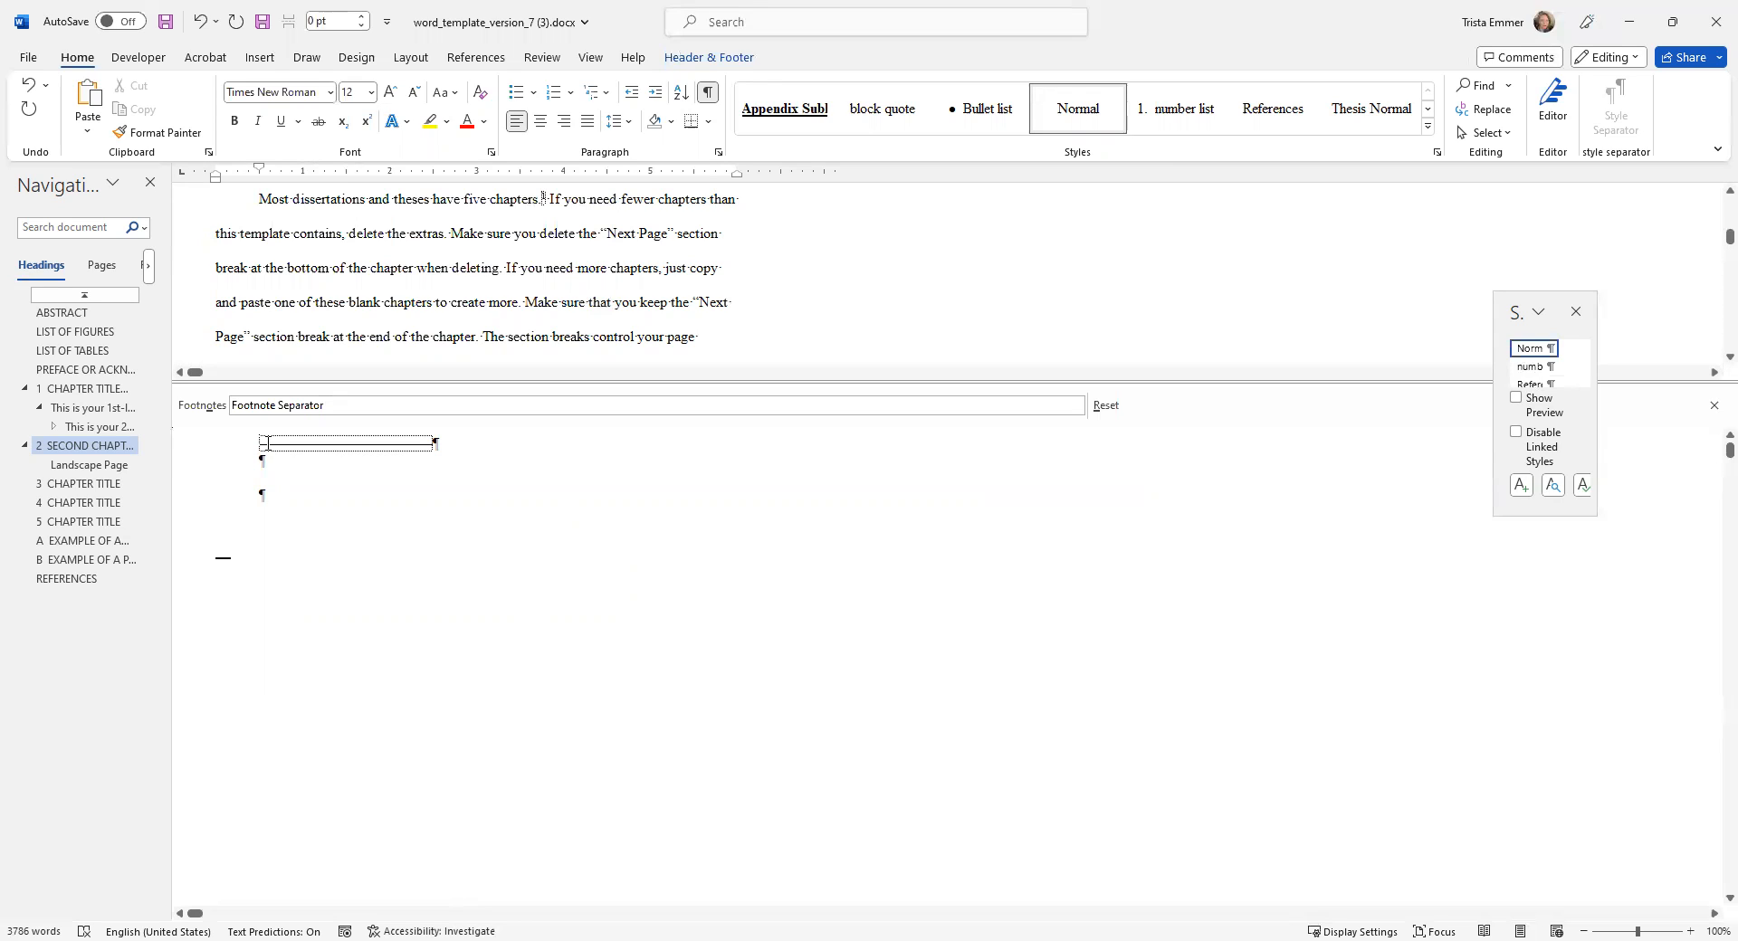
pyautogui.press('BackSpace')
pyautogui.click(263, 499)
pyautogui.press('BackSpace')
pyautogui.press('BackSpace')
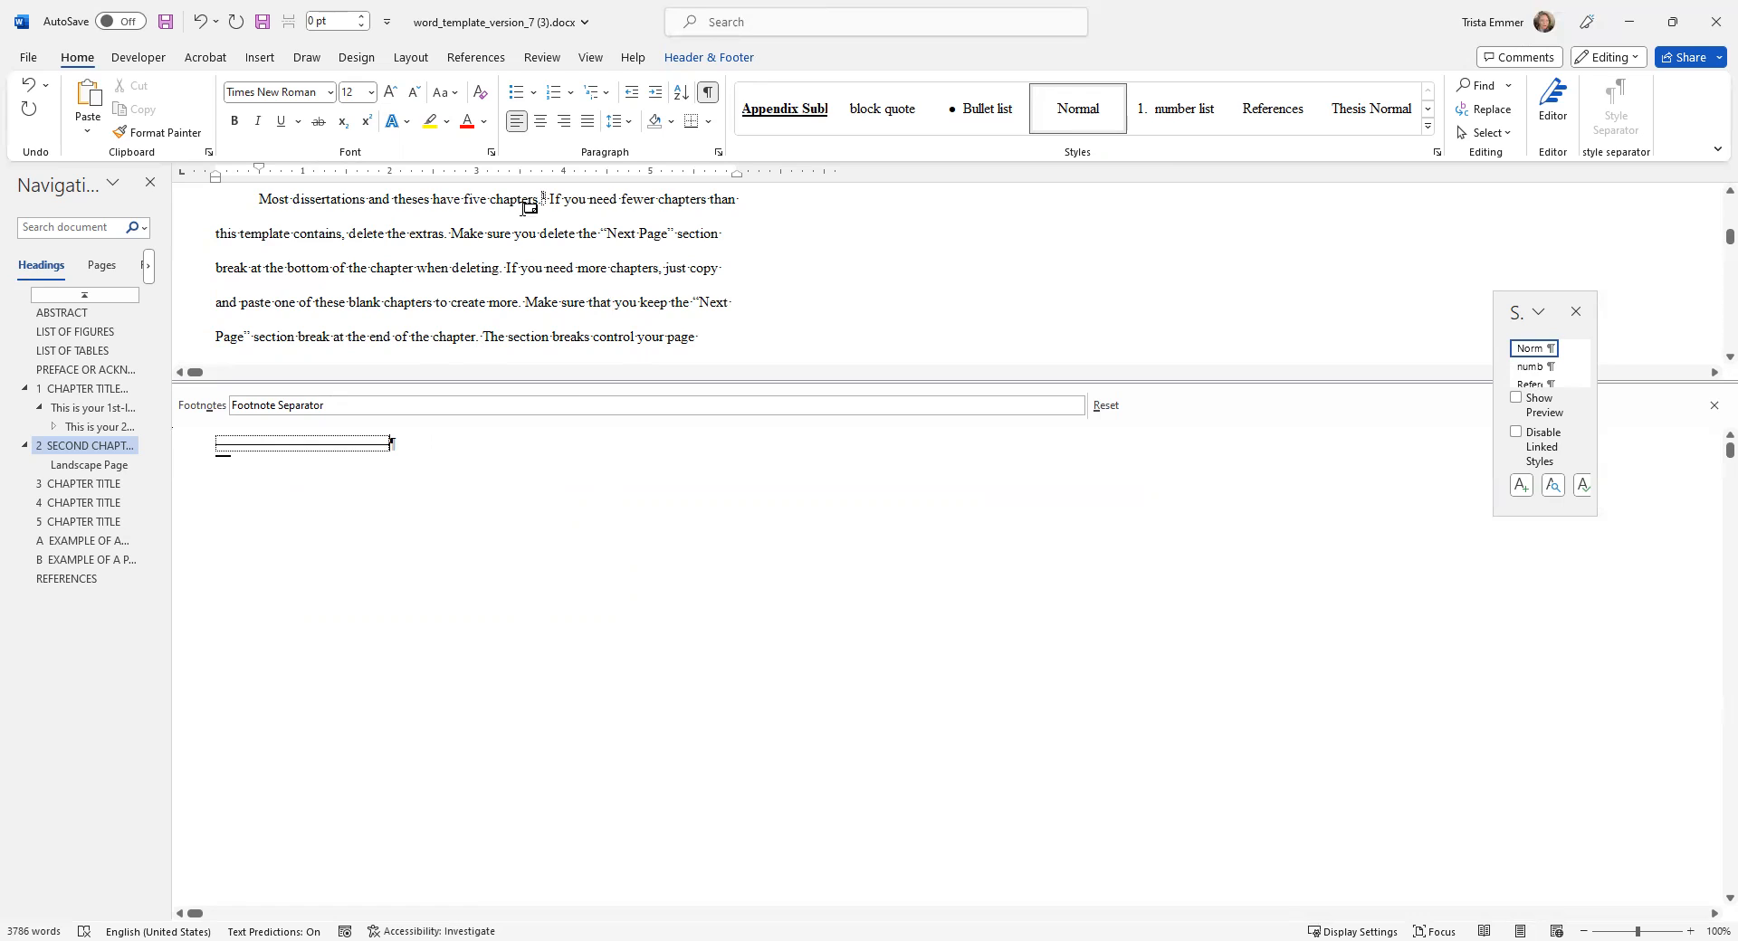
# Set the separator line's spacing after to 14 pt and allow space between paragraphs of the same style.
pyautogui.click(719, 154)
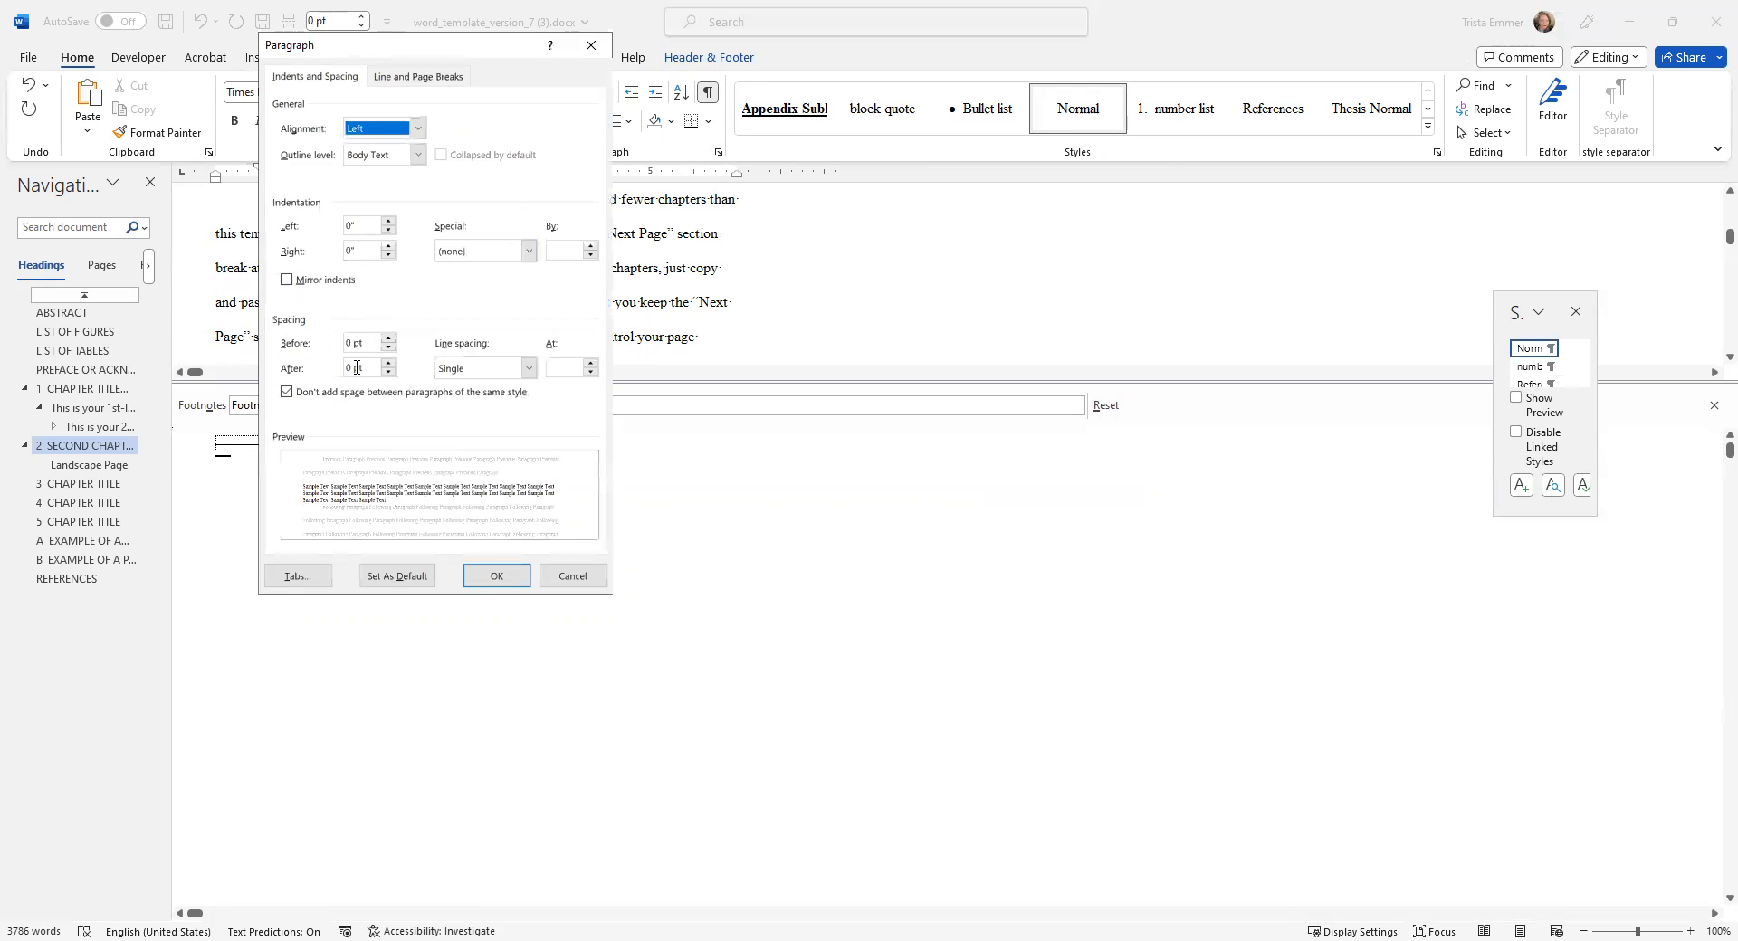
pyautogui.click(351, 368)
pyautogui.press('BackSpace')
pyautogui.write('14')
pyautogui.click(288, 393)
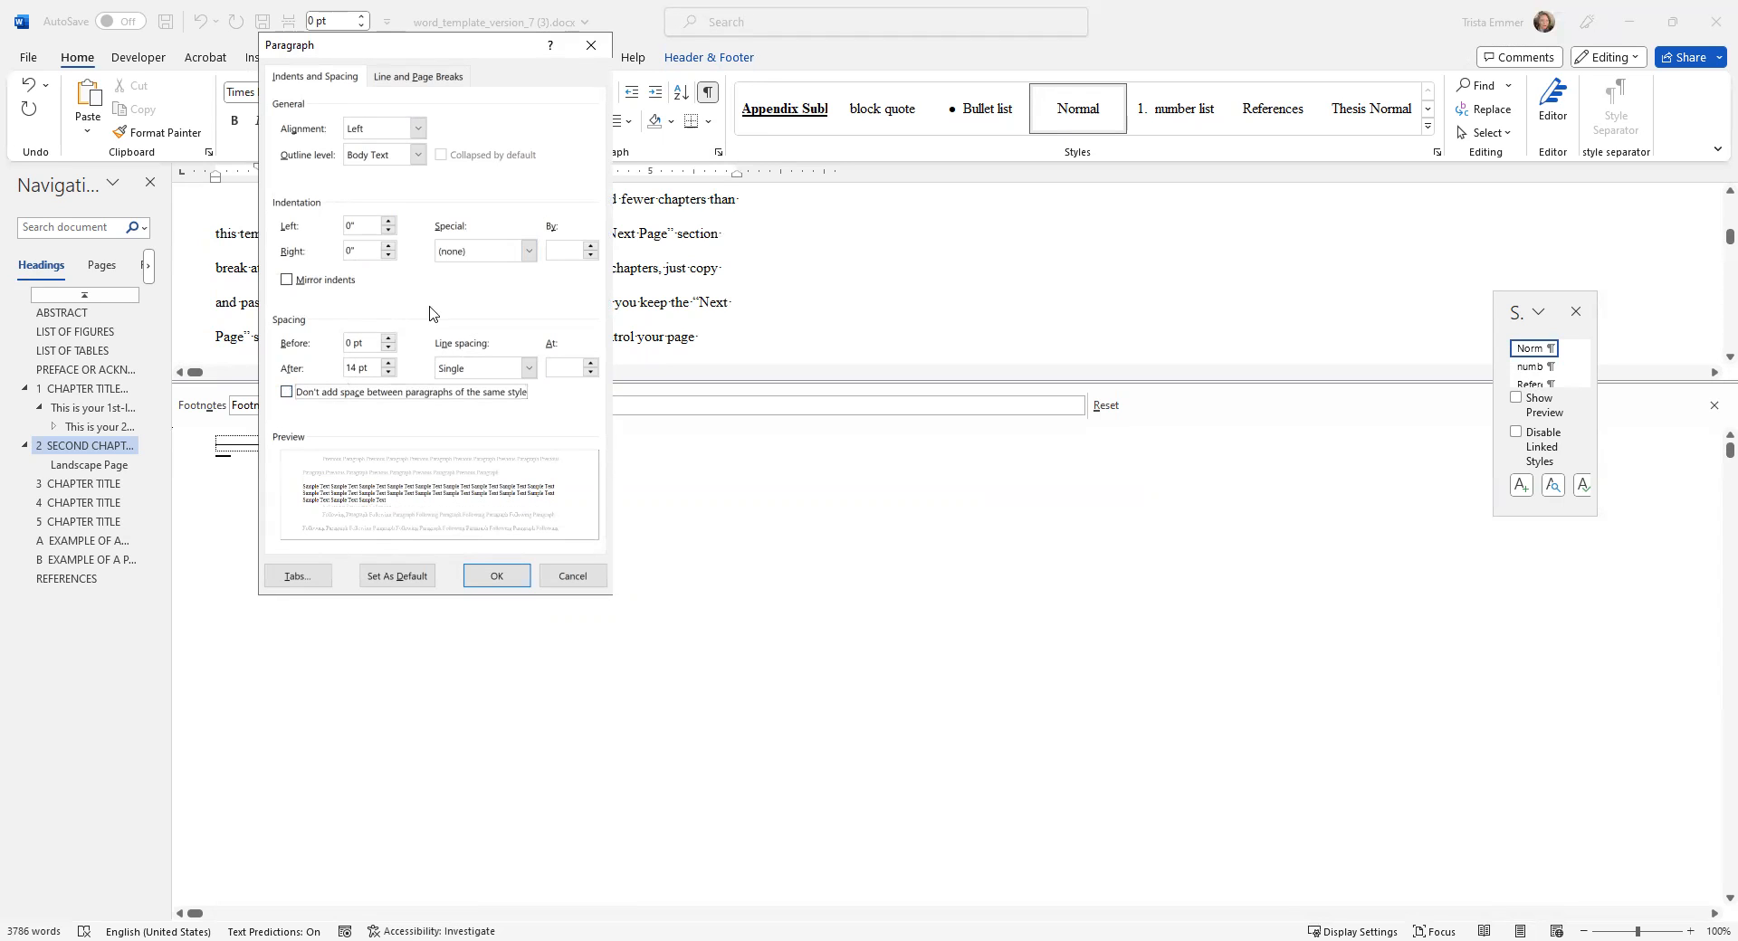
pyautogui.click(498, 580)
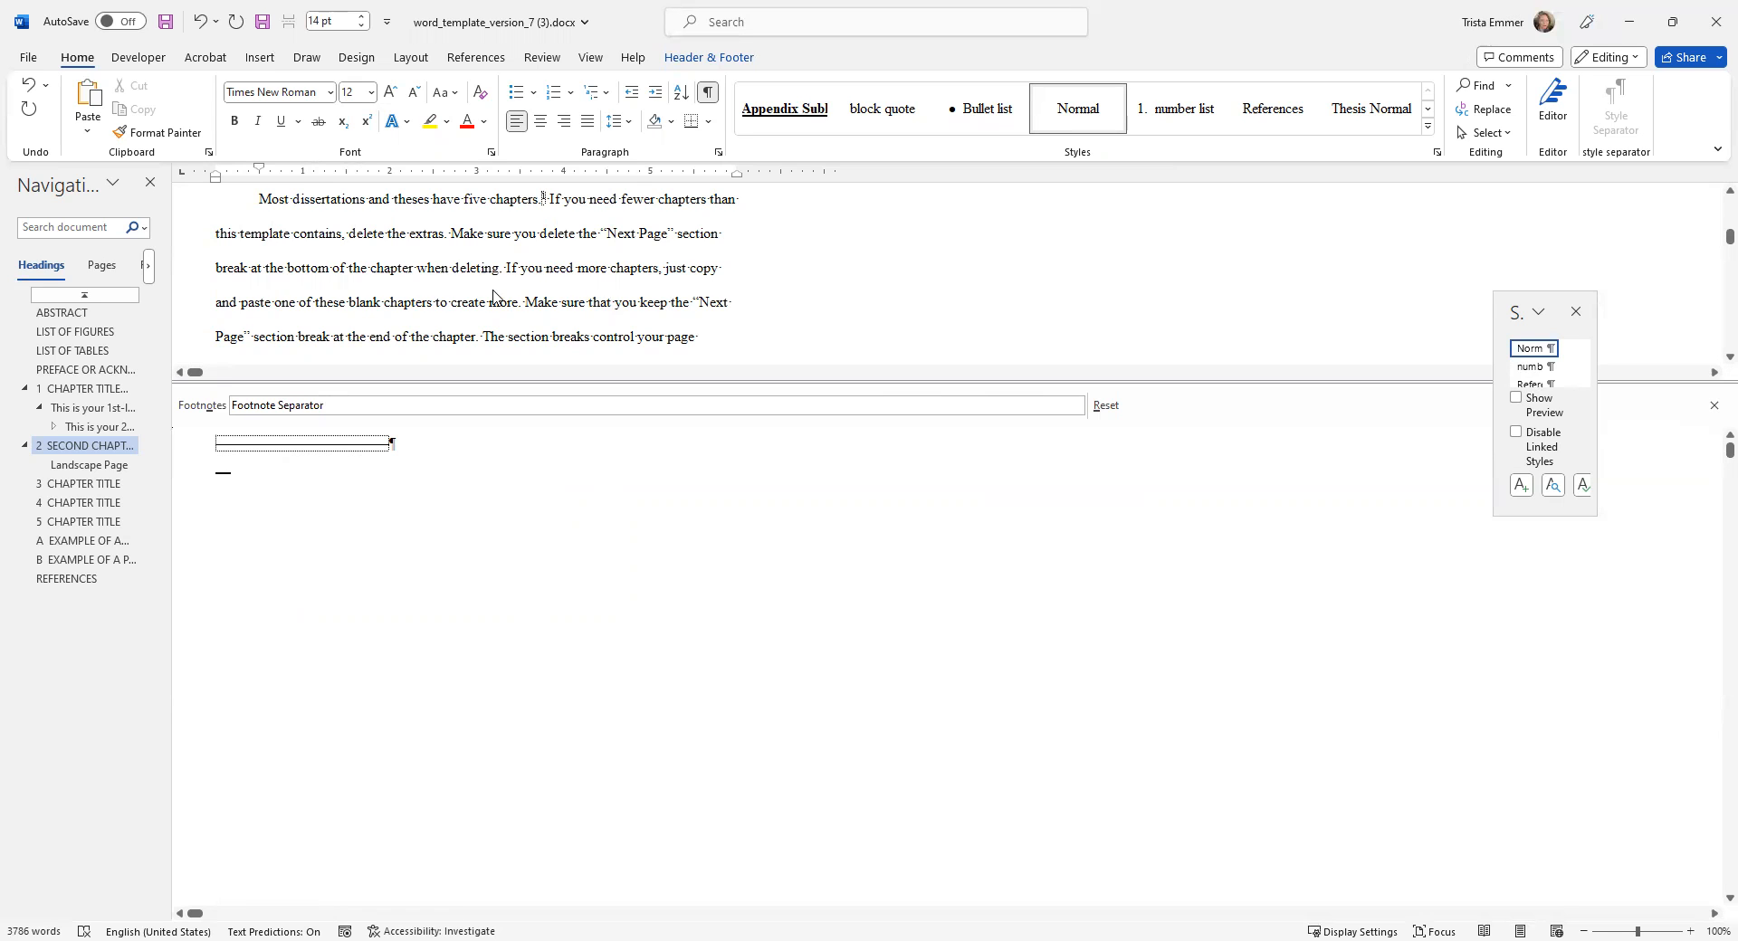
# Return the document to Print Layout view and check the separator and footnote on the Chapter 2 page.
pyautogui.click(590, 57)
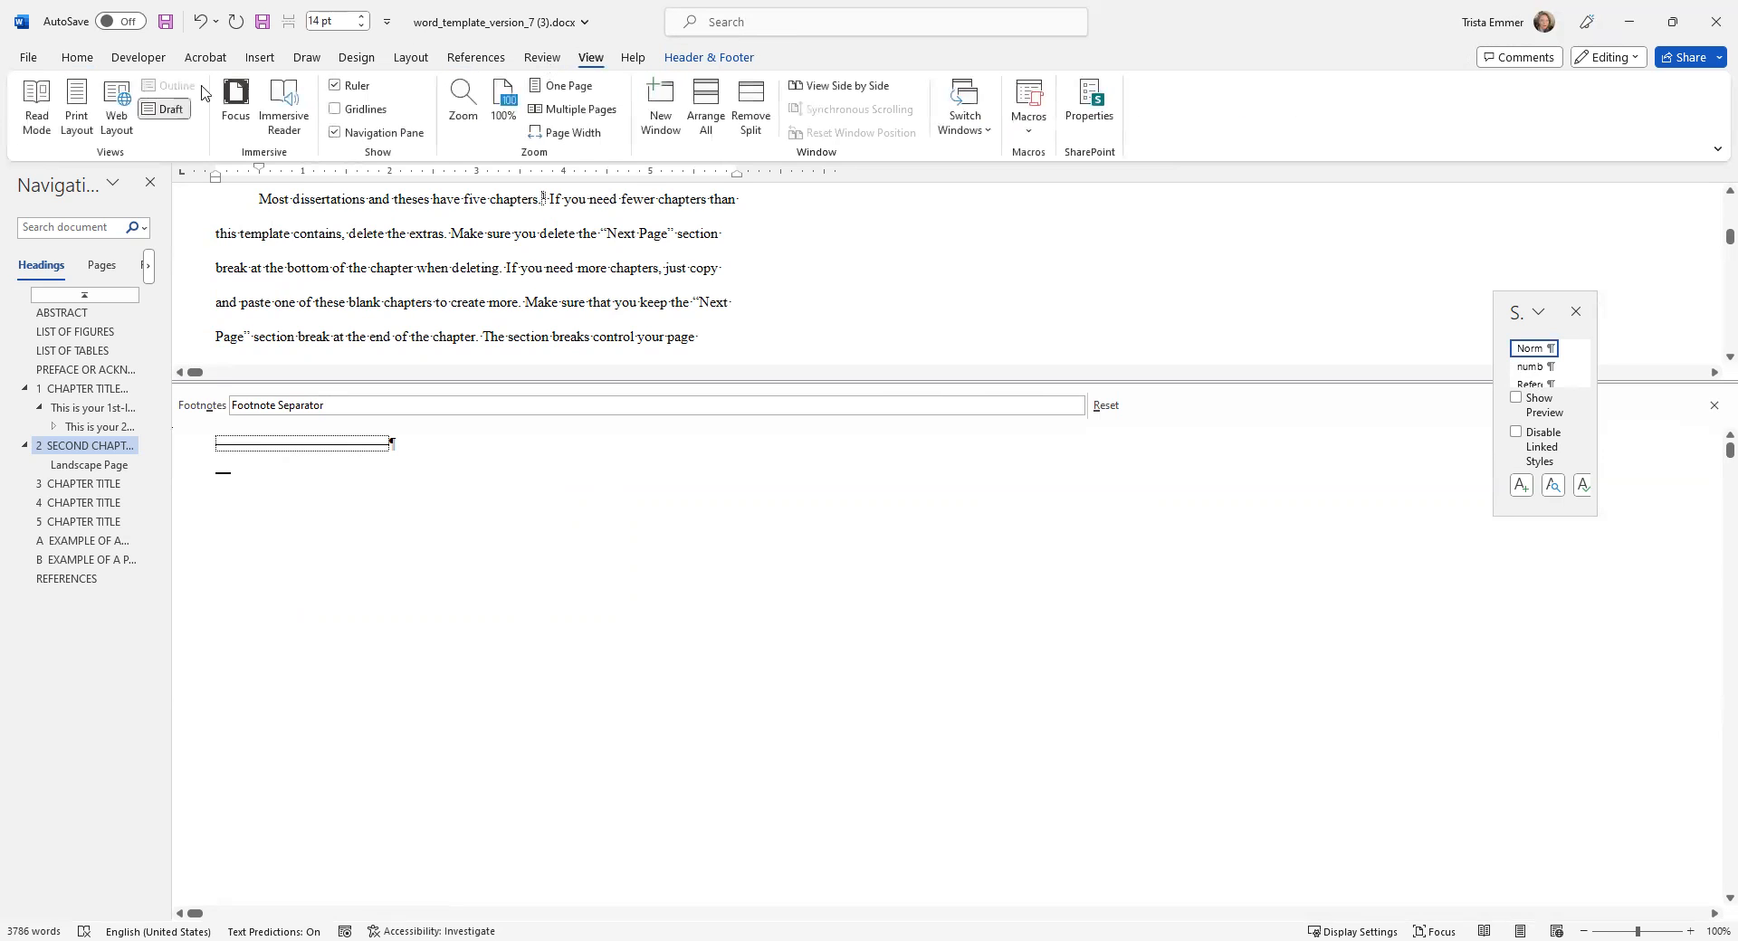
pyautogui.click(78, 116)
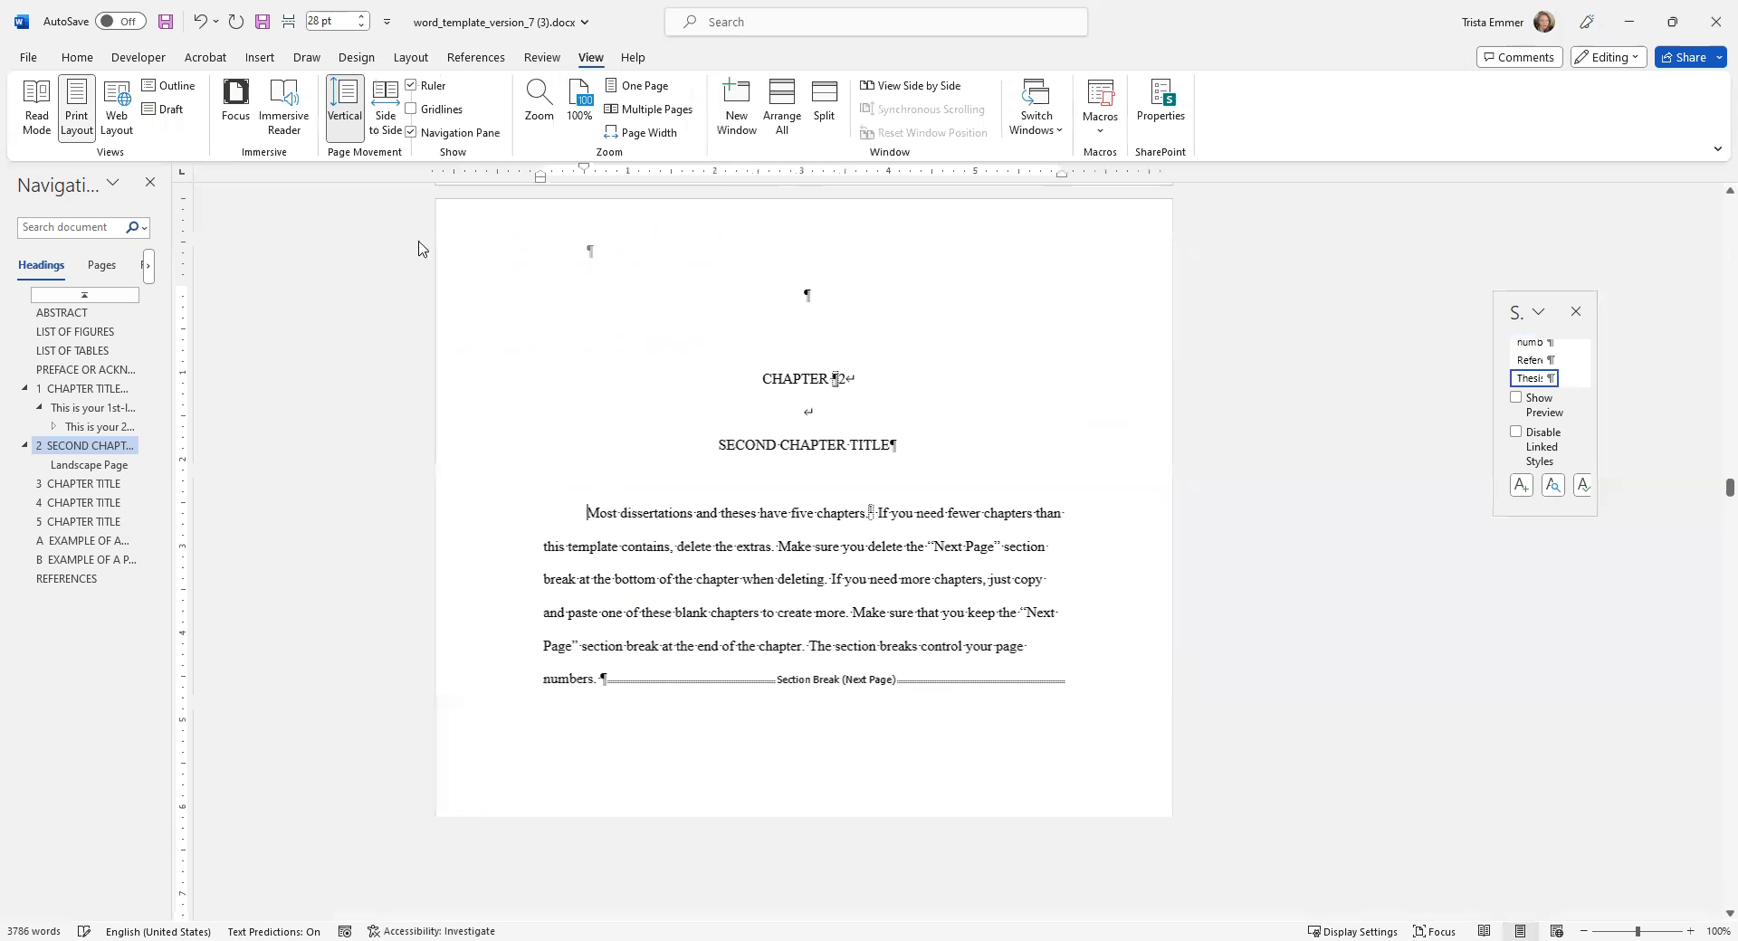
pyautogui.scroll(-5, 799, 571)
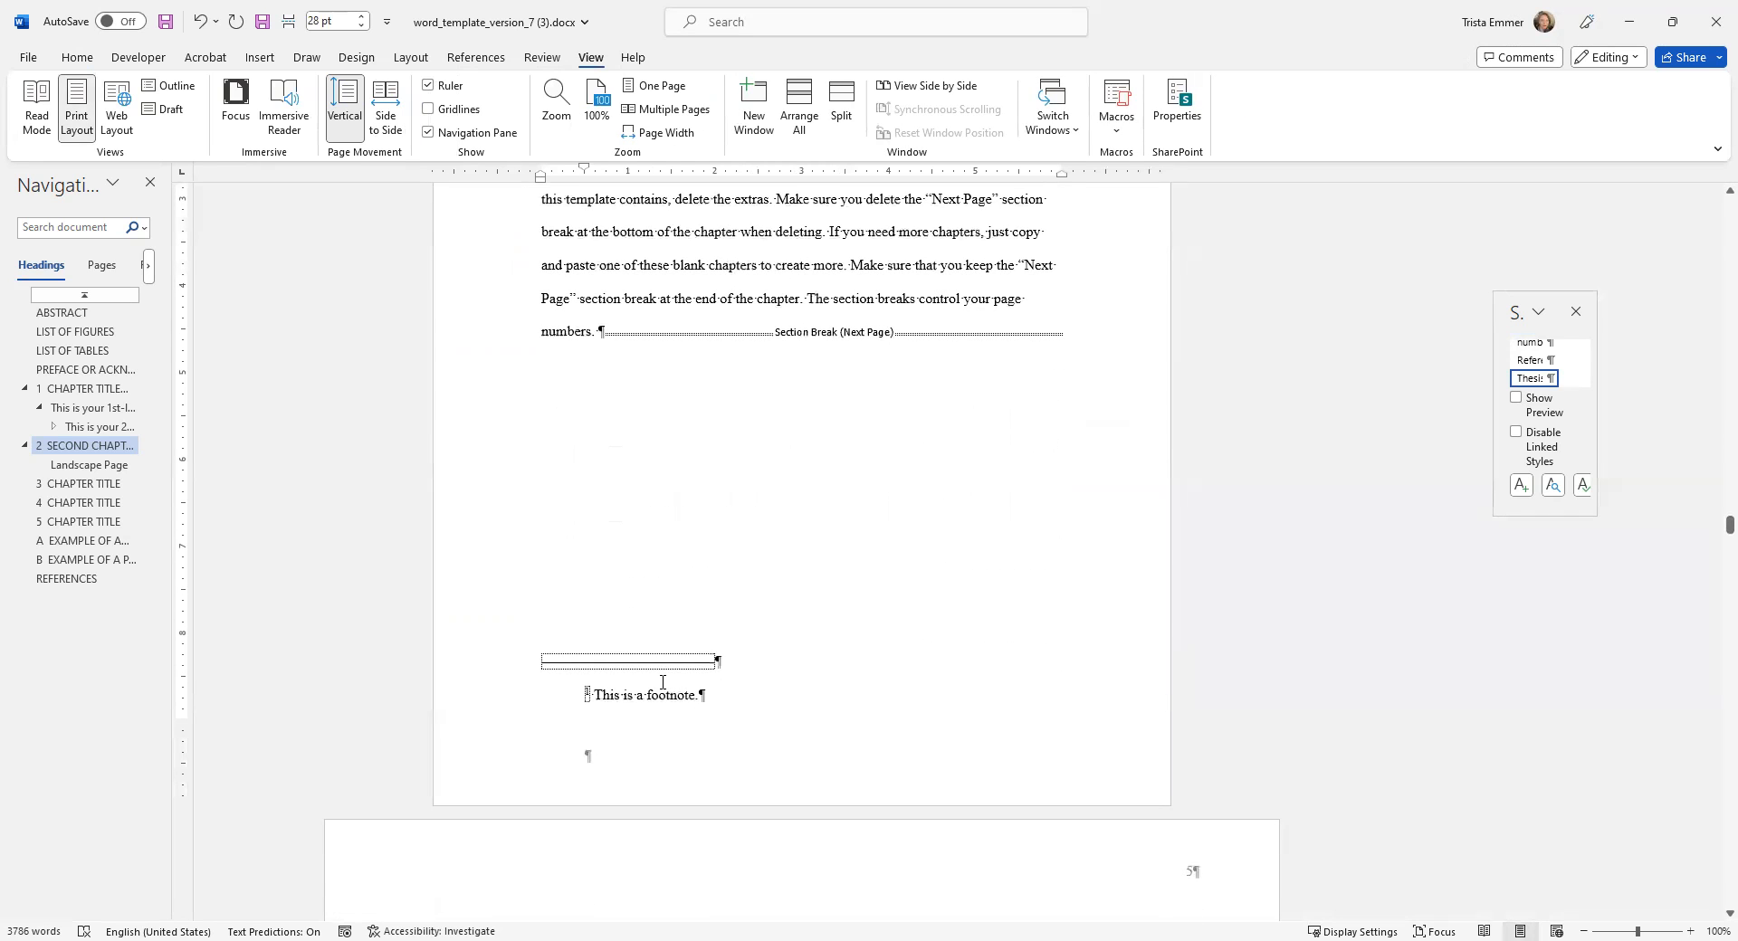
pyautogui.scroll(4, 887, 507)
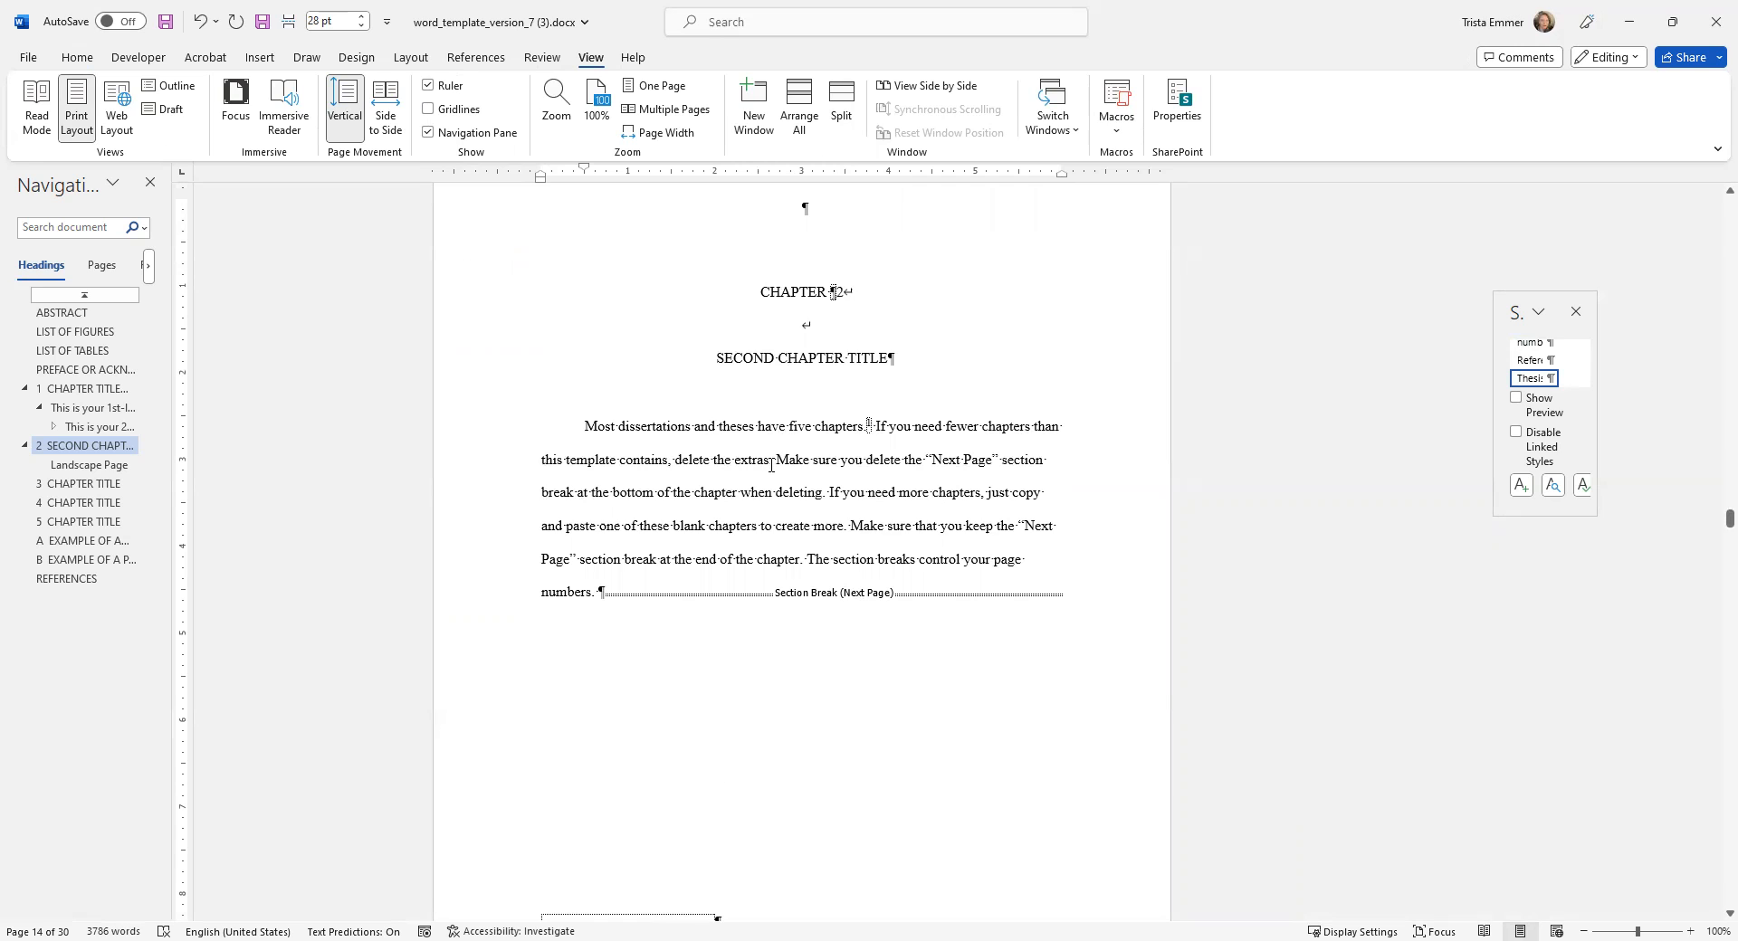
# Insert a footnote after "delete the extras." in Chapter 2 with the text "This is a second footnote.".
pyautogui.click(477, 58)
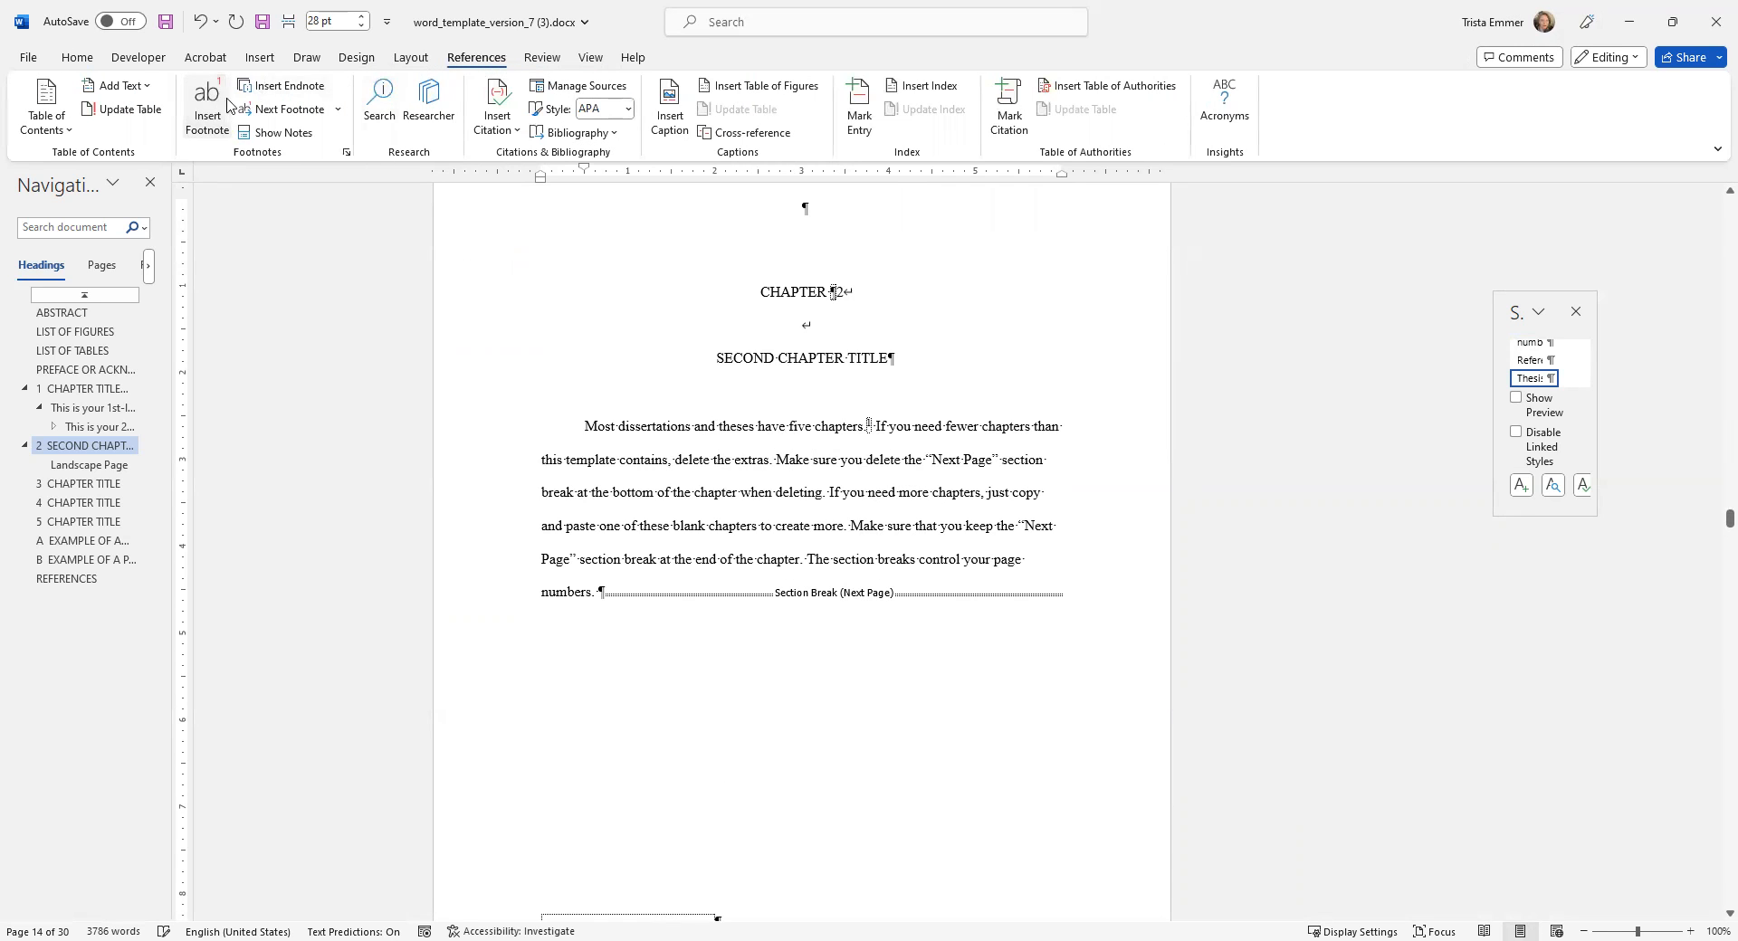
pyautogui.click(207, 109)
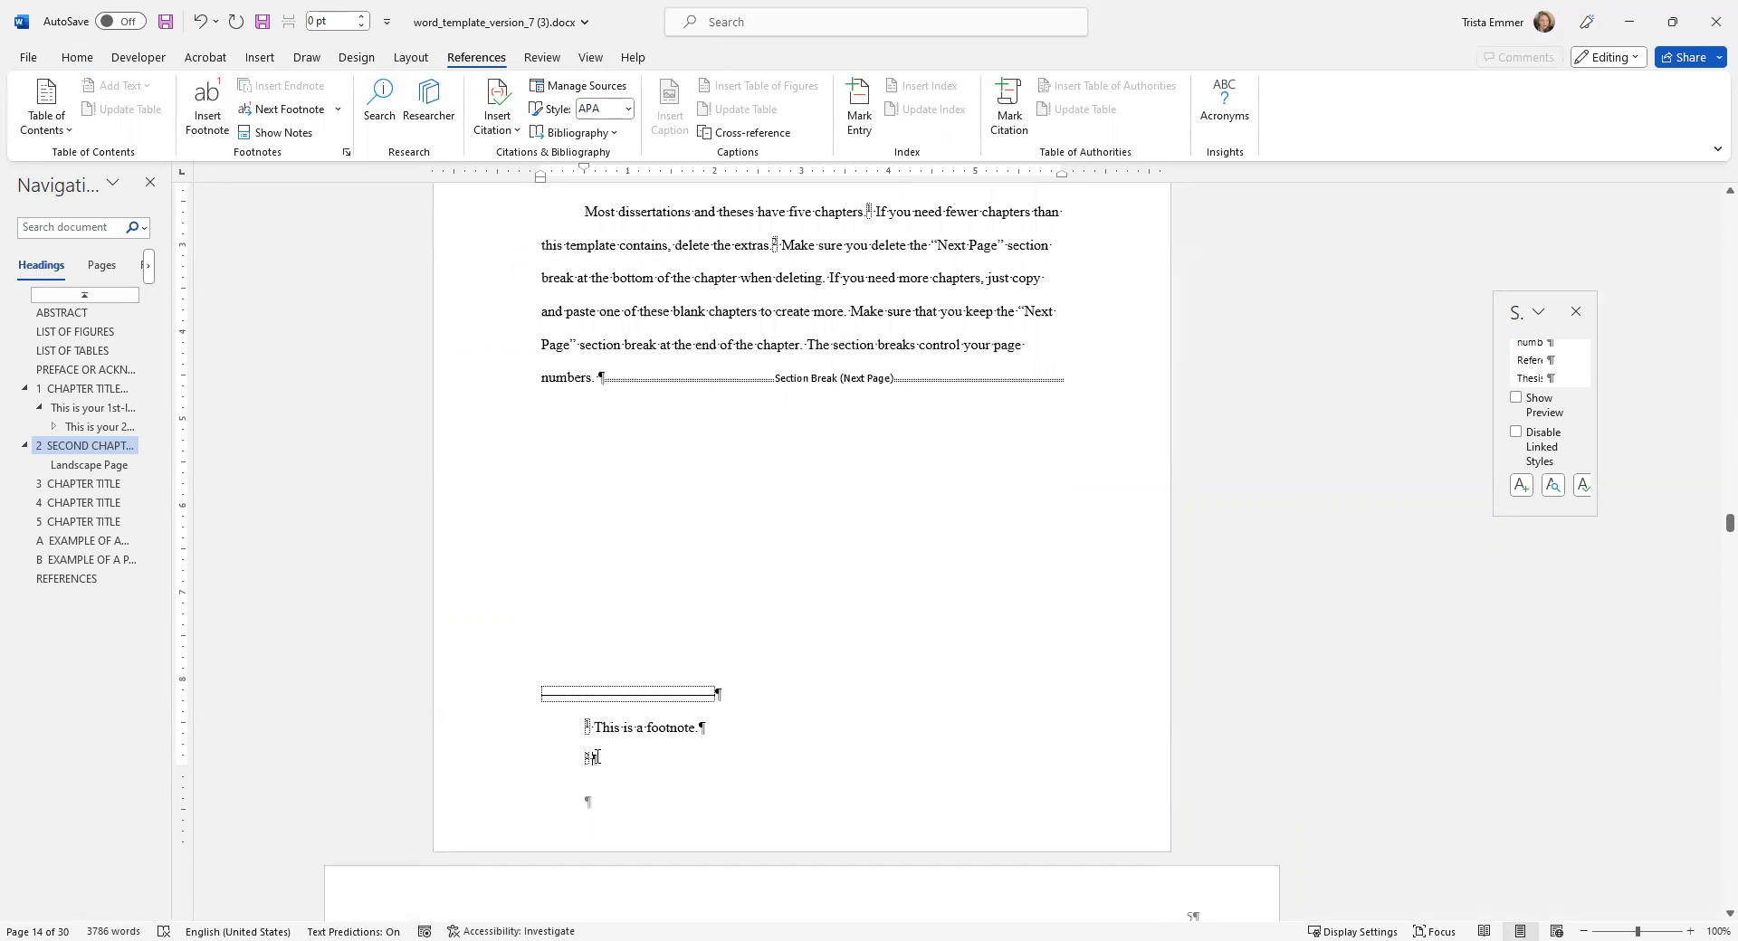
pyautogui.write('This is a sec')
pyautogui.press('BackSpace')
pyautogui.write('second footnote.')
# Set the second footnote, including its reference number, to 12 pt font size.
pyautogui.moveTo(722, 761); pyautogui.dragTo(598, 765)
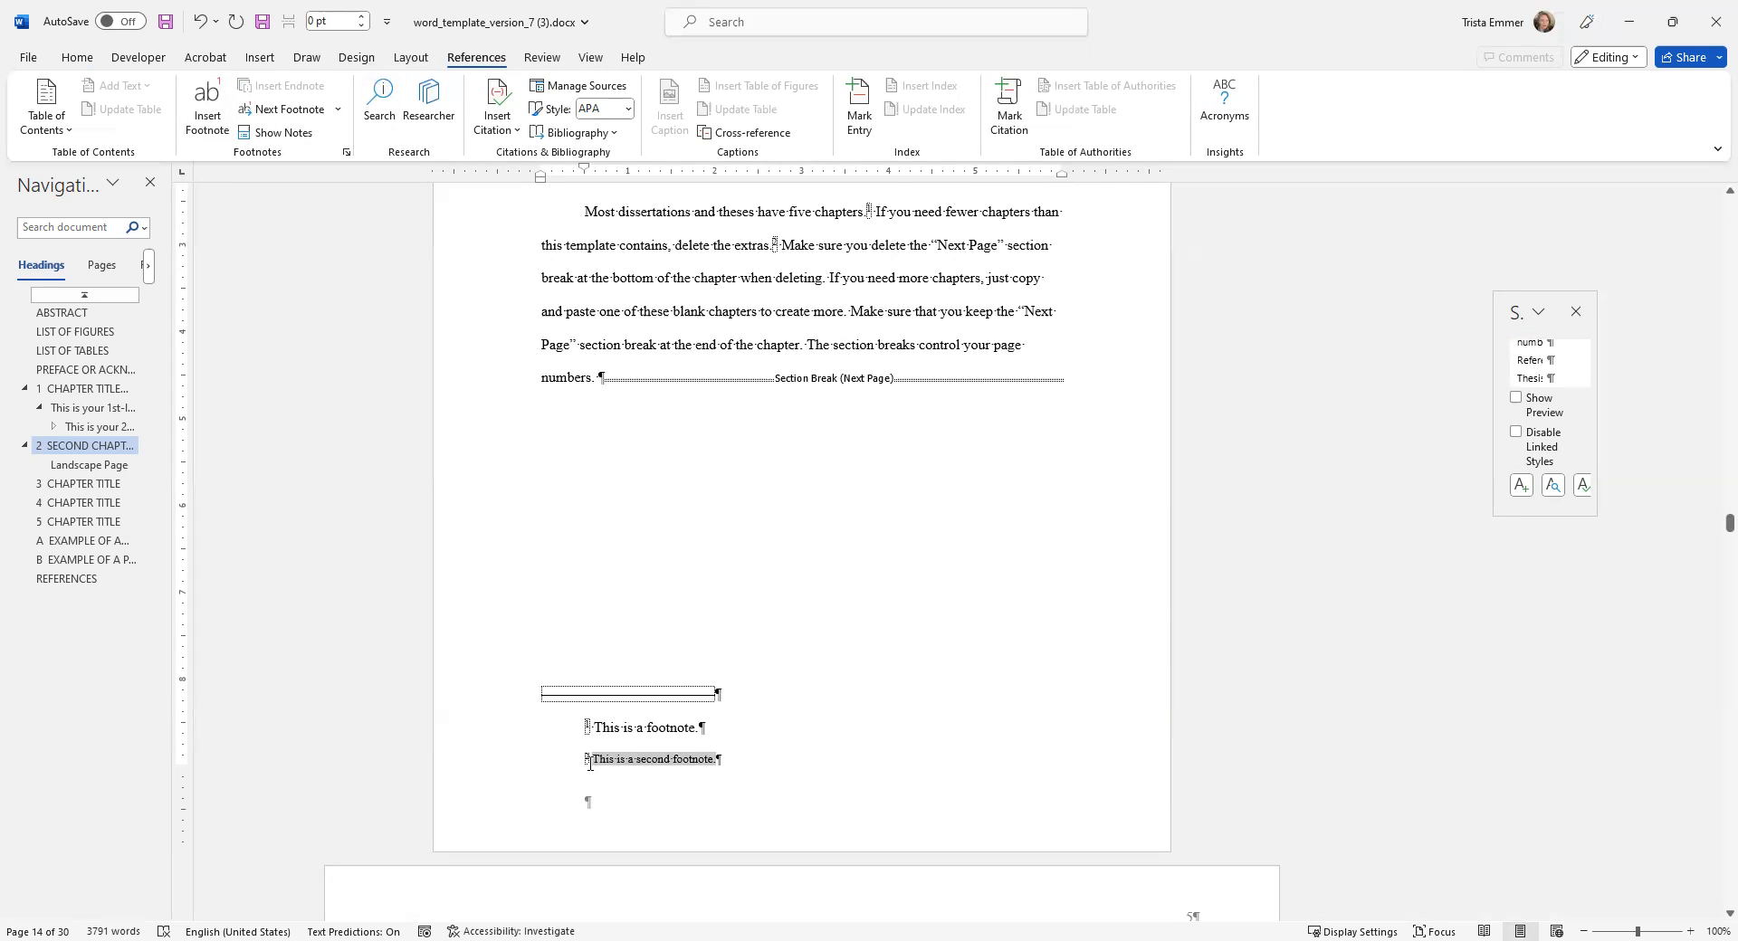
pyautogui.click(78, 59)
pyautogui.click(371, 93)
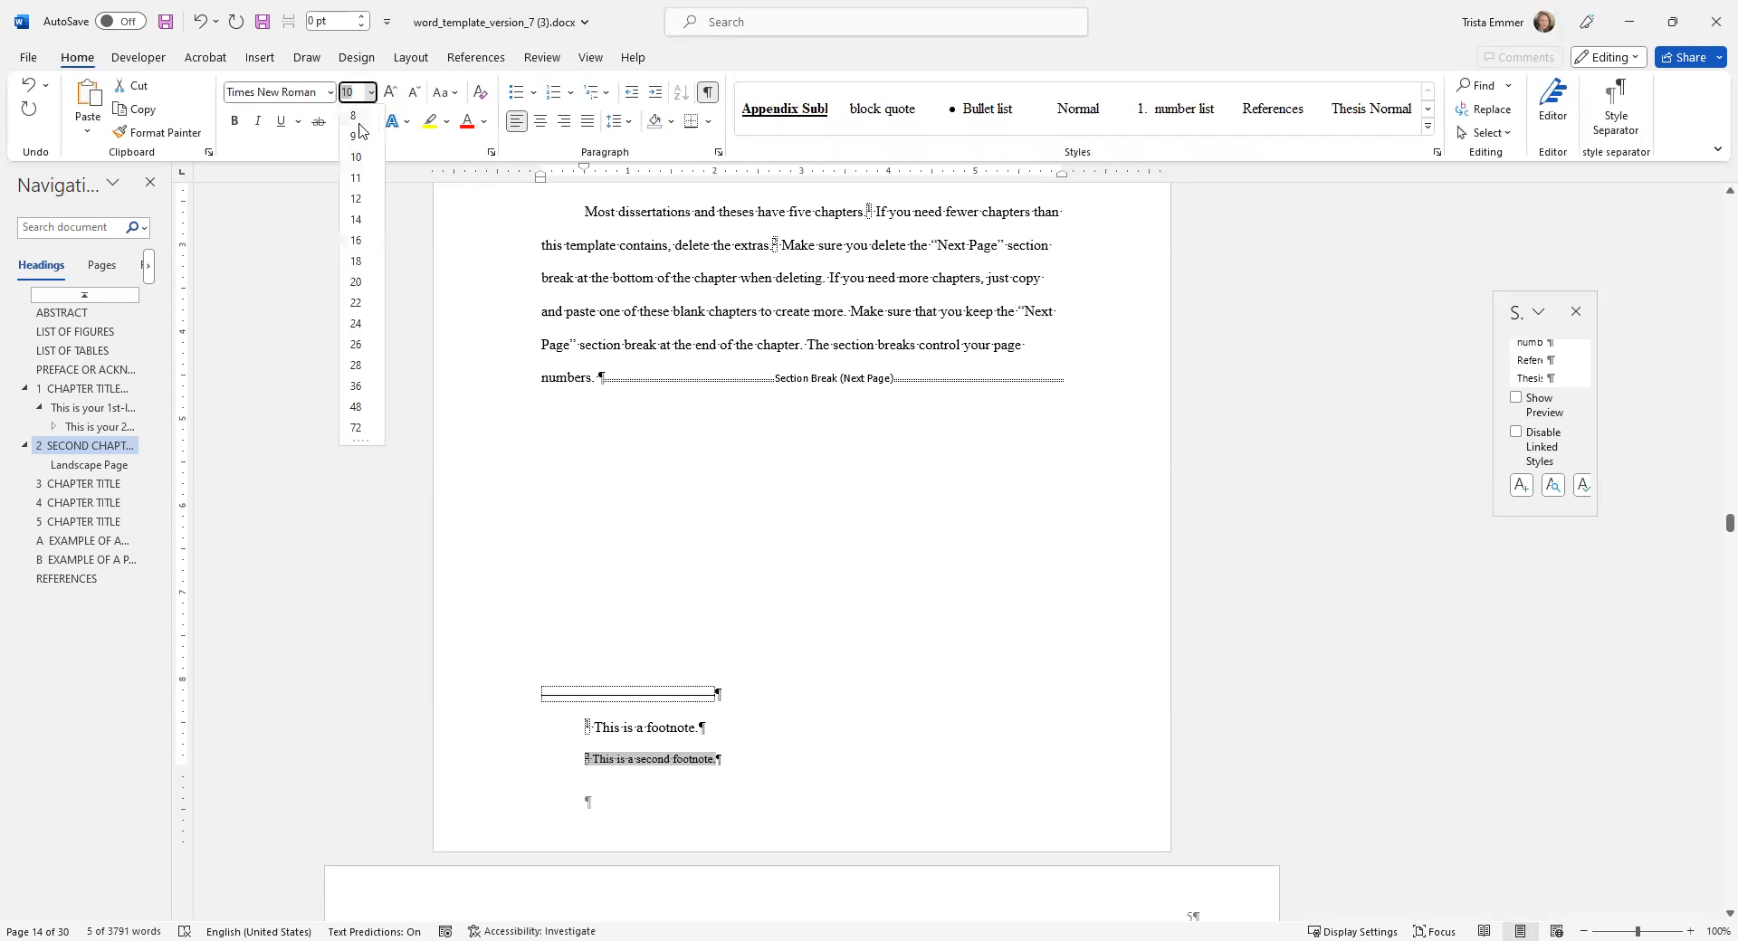
pyautogui.click(351, 199)
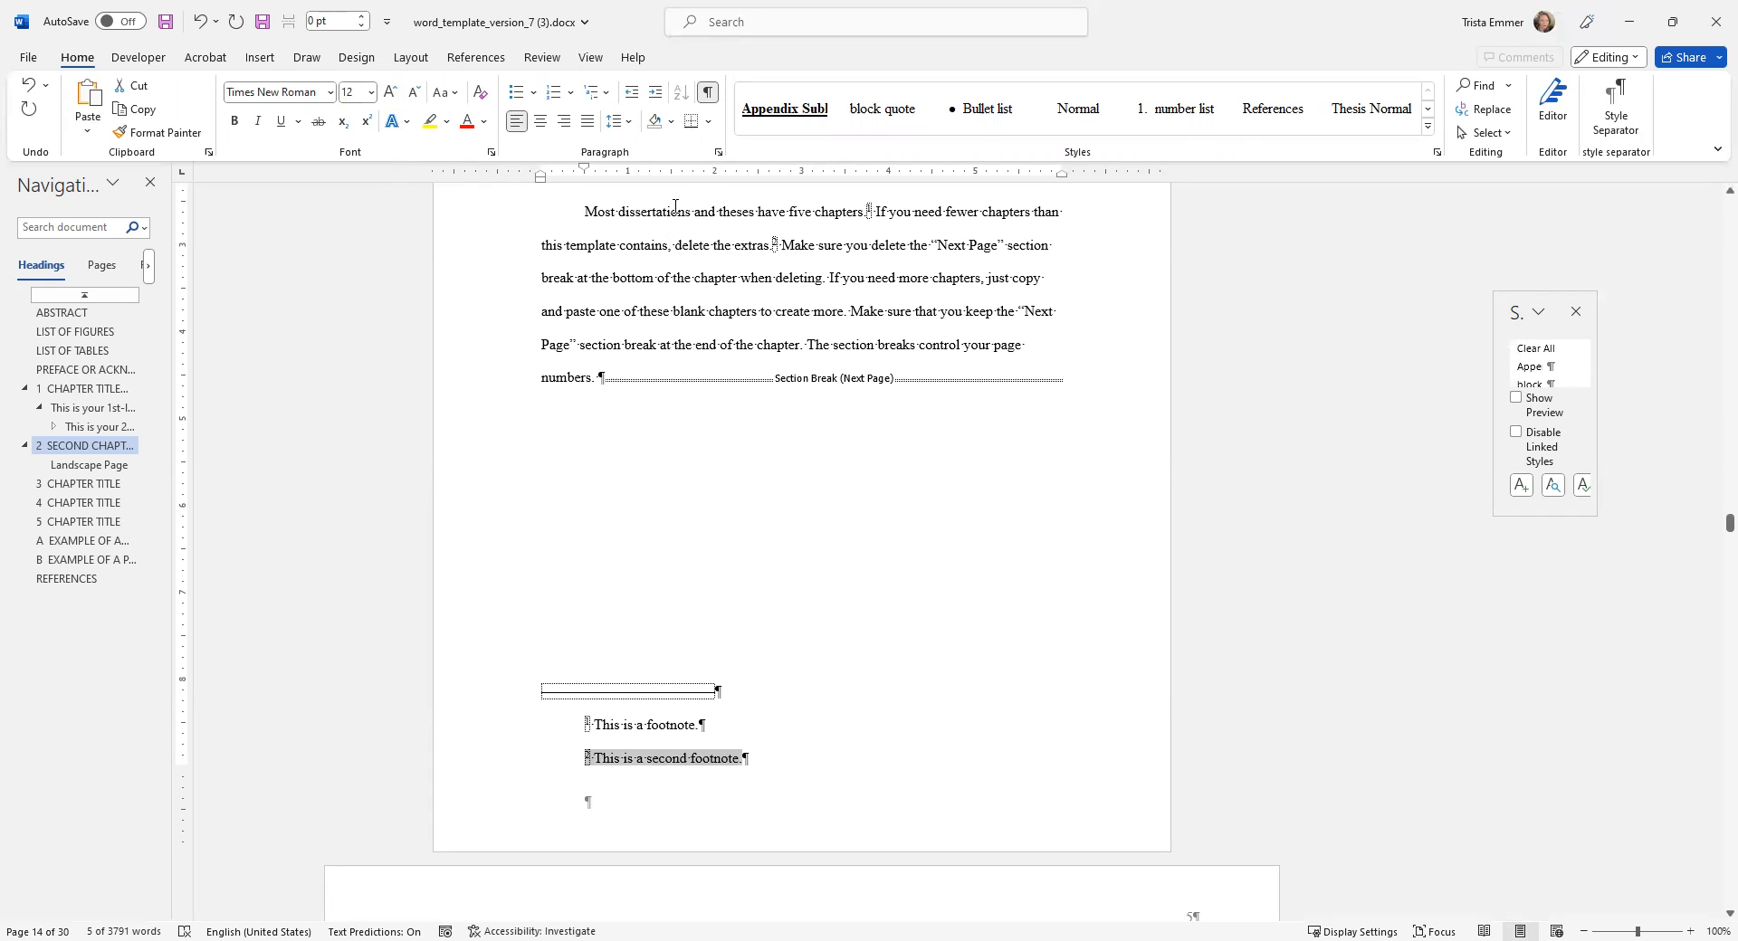
# Set the second footnote's spacing after to 14 pt and allow space between paragraphs of the same style.
pyautogui.click(717, 156)
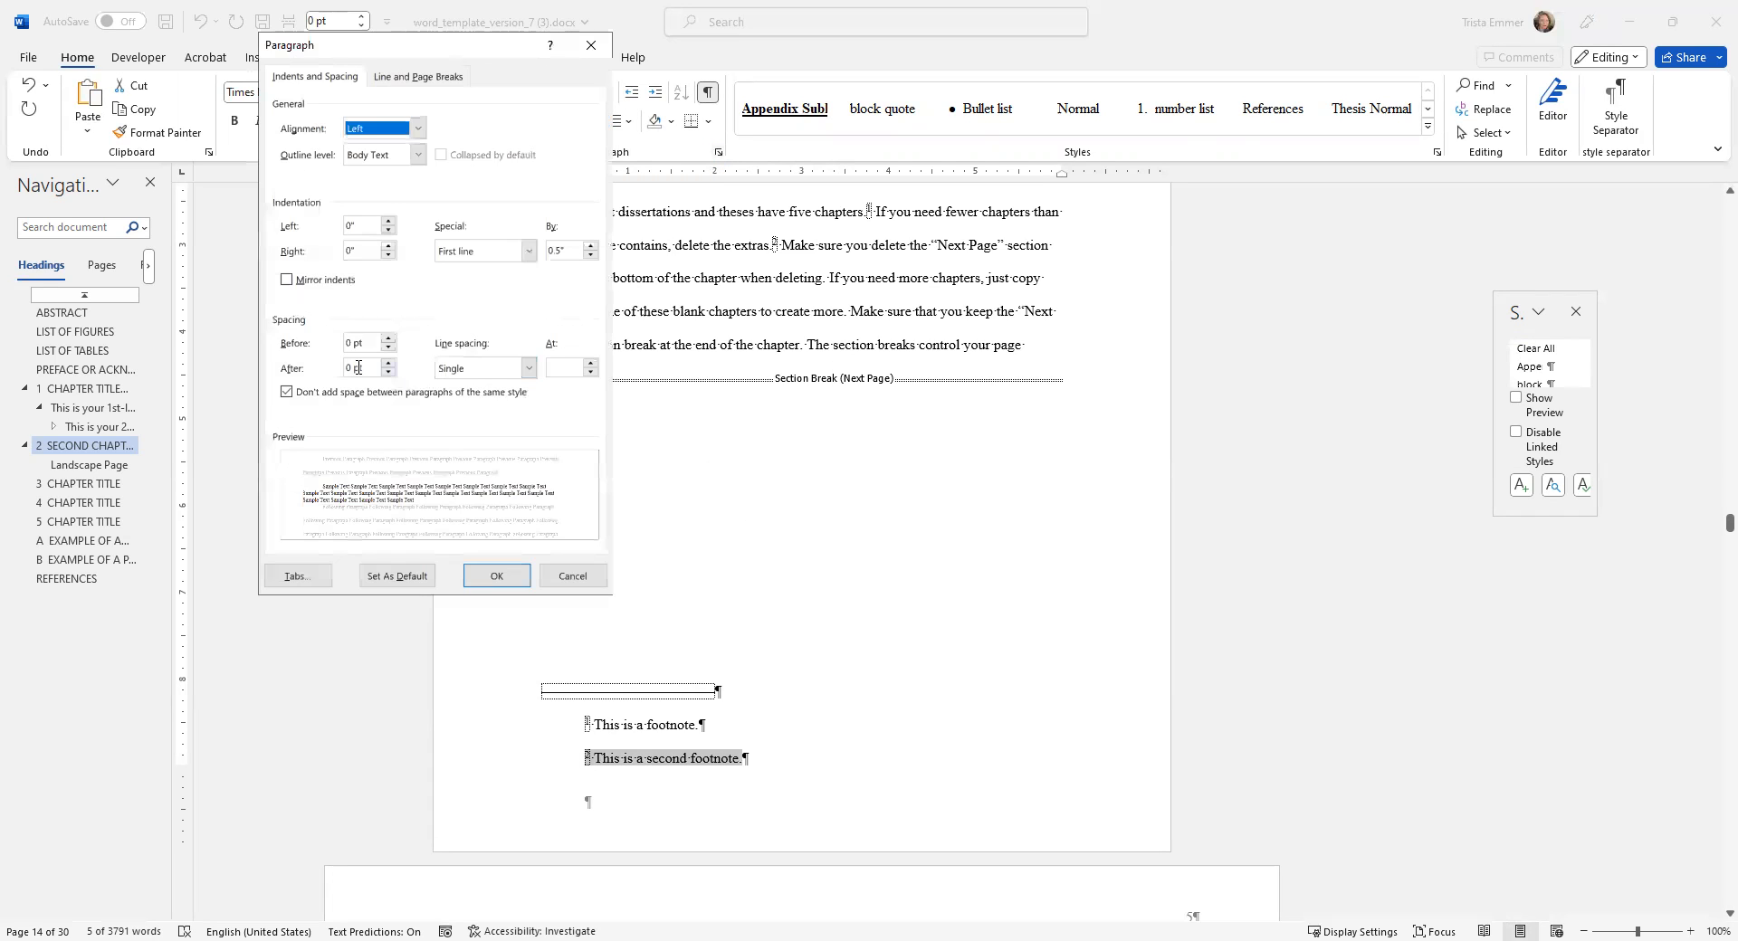
pyautogui.moveTo(352, 368); pyautogui.dragTo(331, 370)
pyautogui.write('14')
pyautogui.click(287, 392)
pyautogui.click(505, 577)
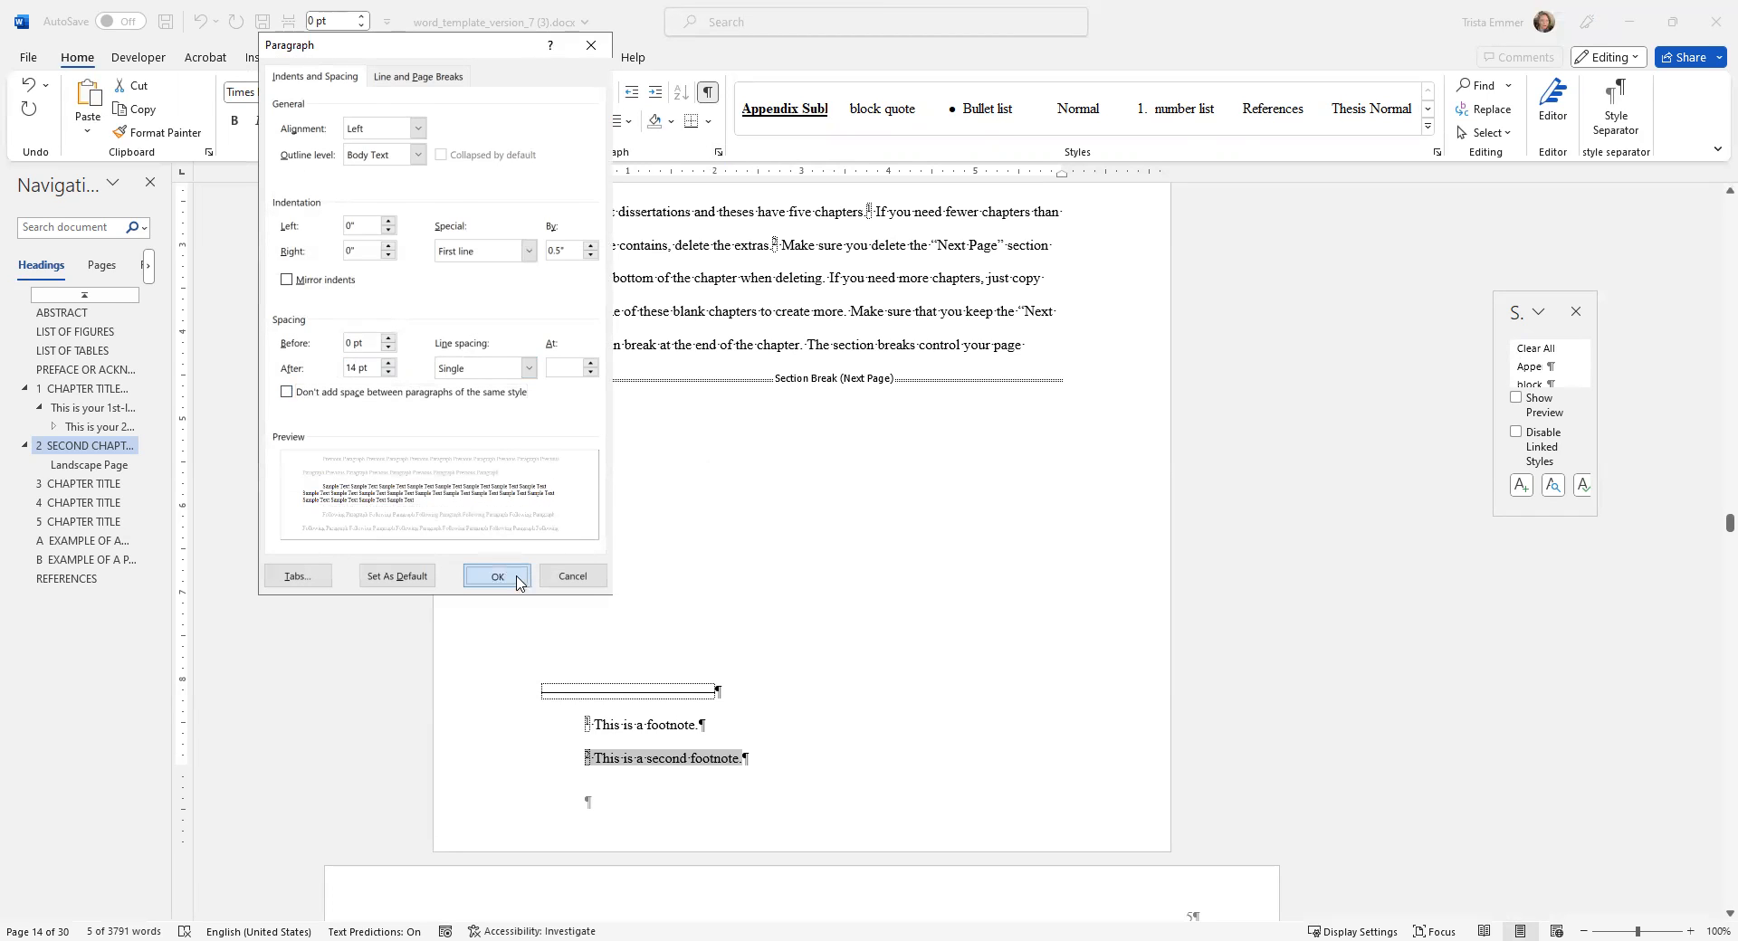
pyautogui.click(803, 719)
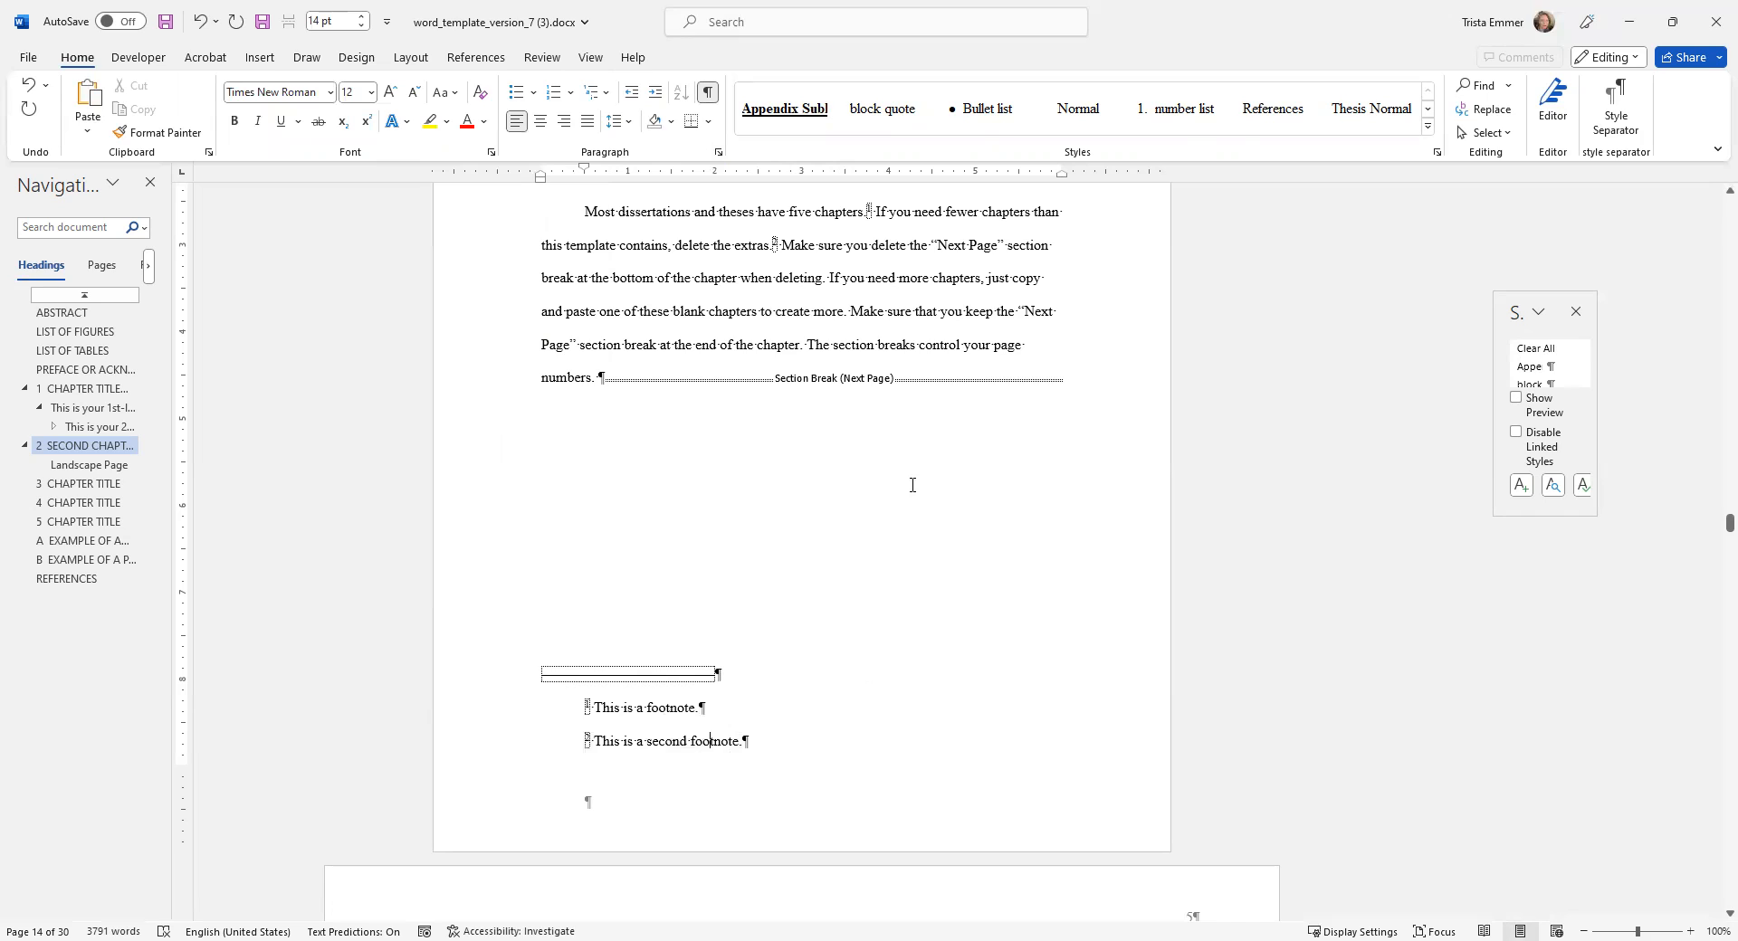
# Append the sentence "If this were a longer footnote you could see the spacing." to the second footnote.
pyautogui.click(781, 732)
pyautogui.write('If t')
pyautogui.press('BackSpace')
pyautogui.press('BackSpace')
pyautogui.write('It')
pyautogui.press('BackSpace')
pyautogui.press('BackSpace')
pyautogui.write('f this were a longer footnote you could see the spacin')
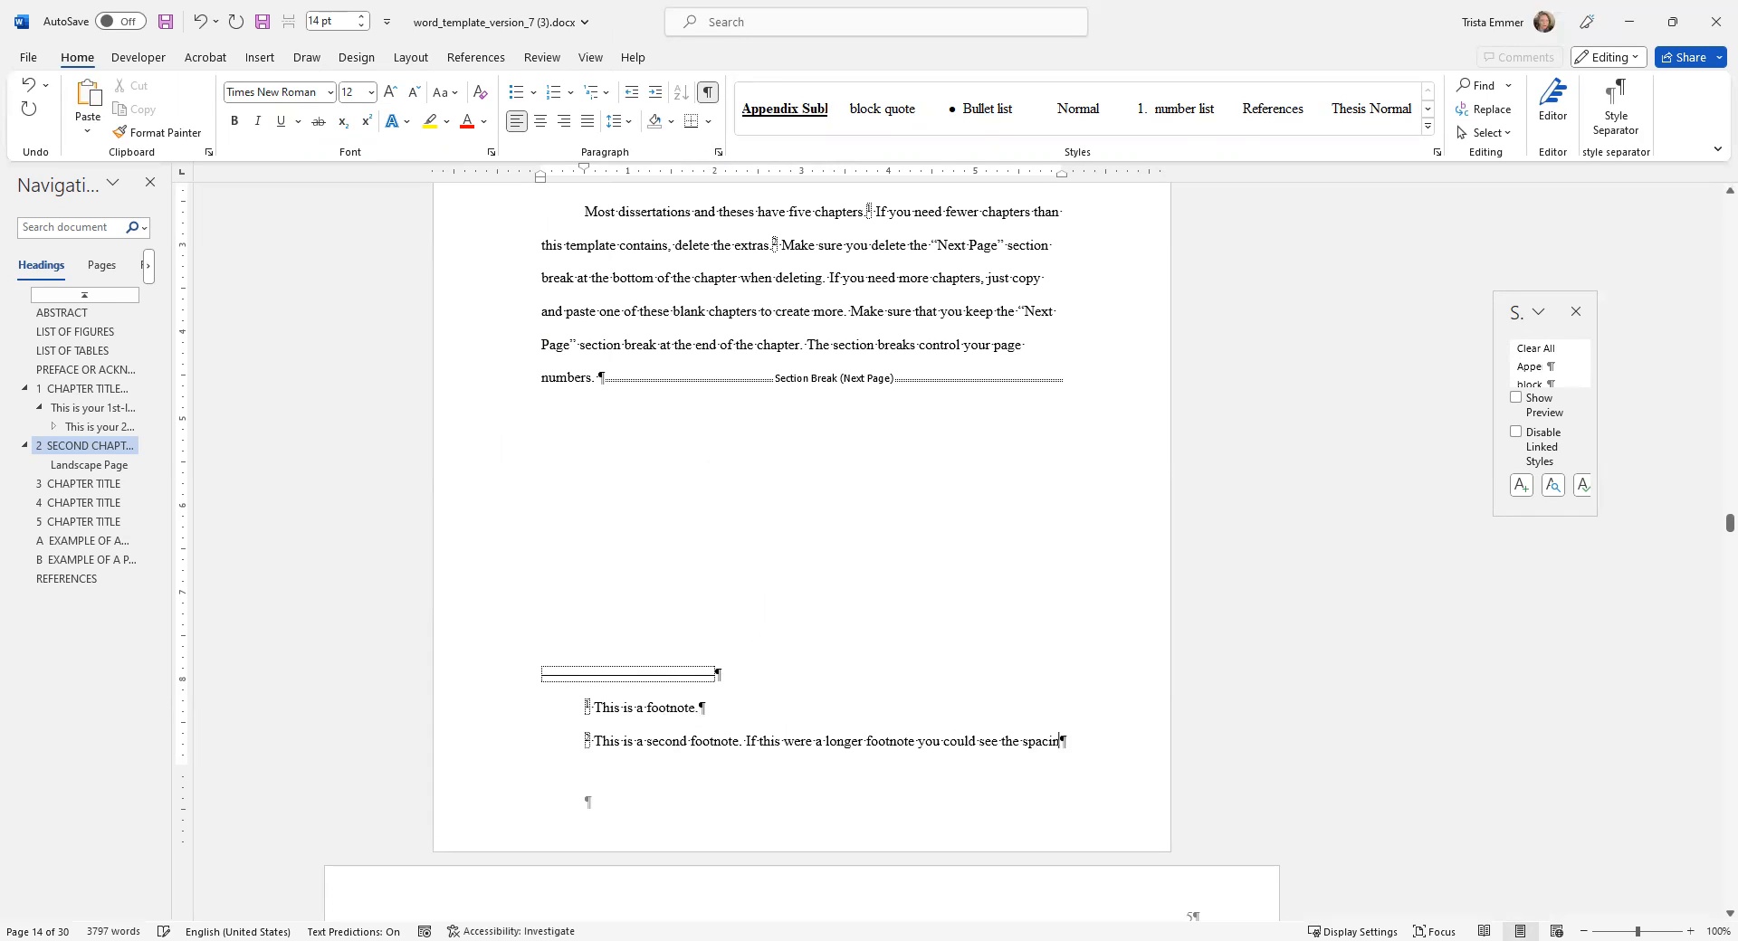
pyautogui.write('g')
pyautogui.write('.')
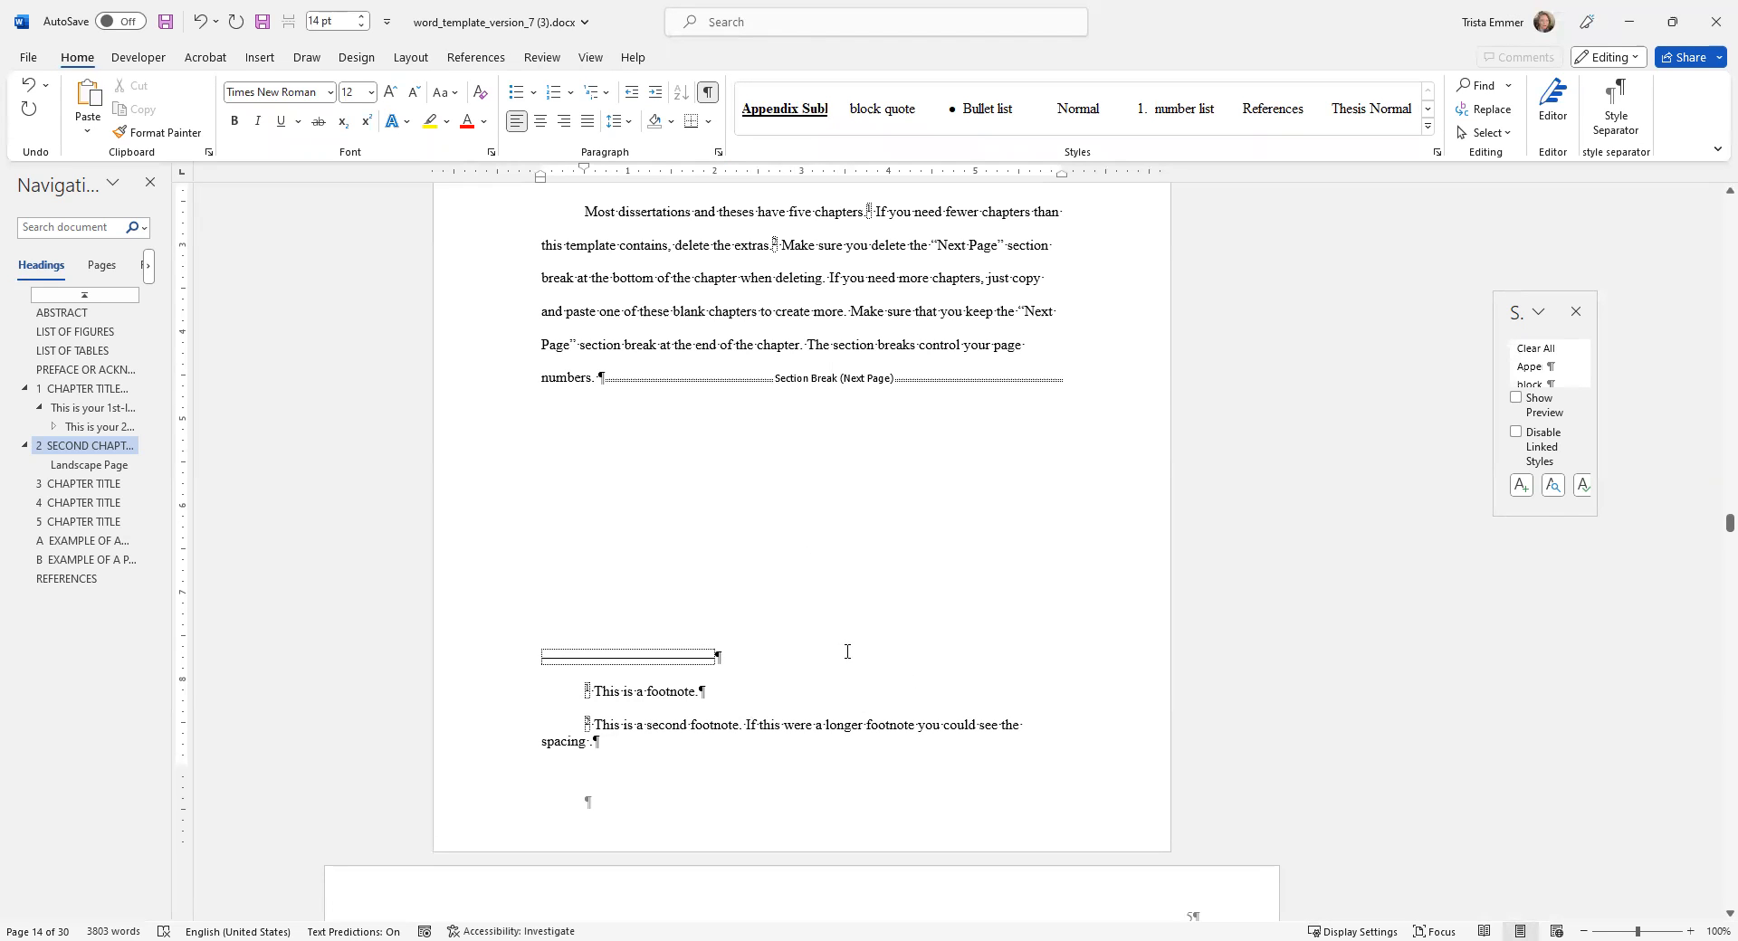
pyautogui.scroll(4, 847, 652)
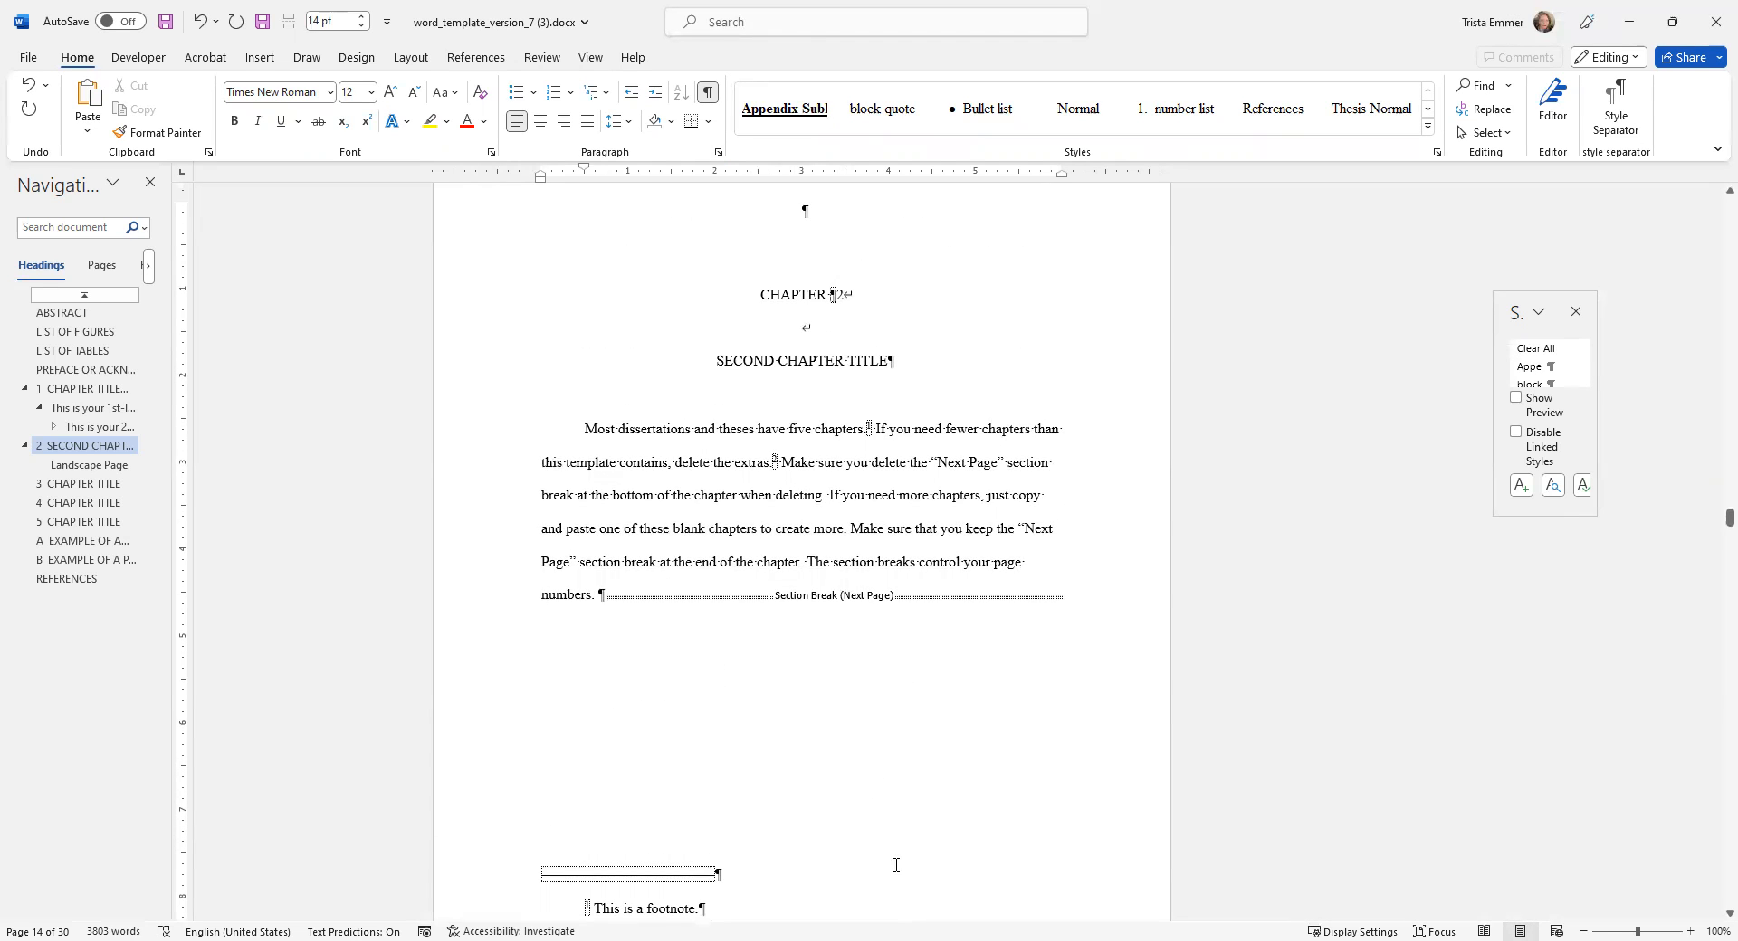